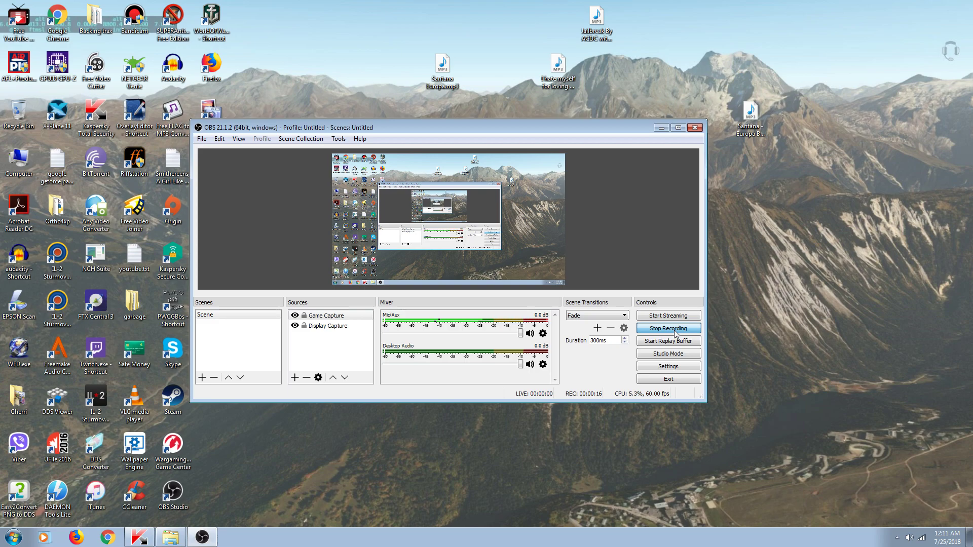
# - Minimize the recorder and launch Ortho4XP_v120b.exe from the bin folder inside the desktop's Ortho4xp folder
pyautogui.click(662, 128)
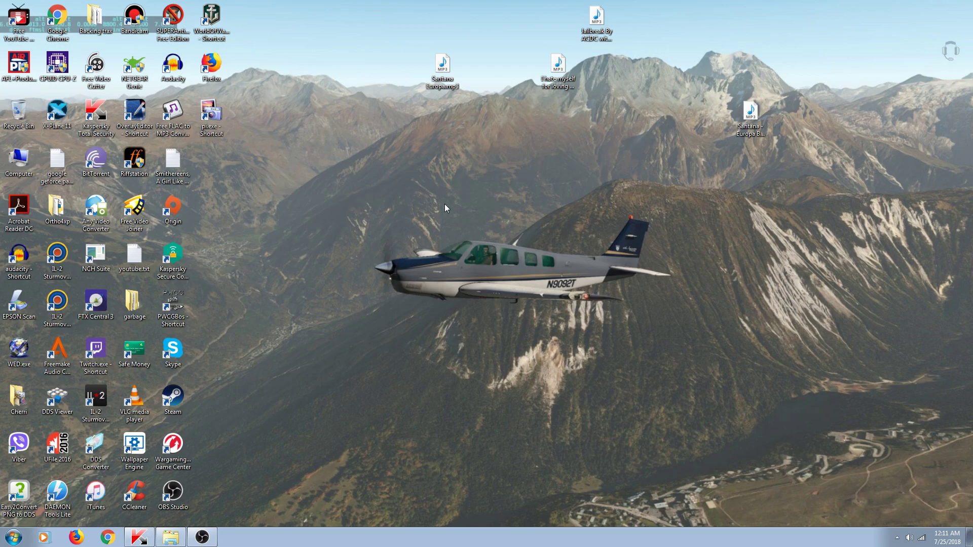
pyautogui.doubleClick(57, 207)
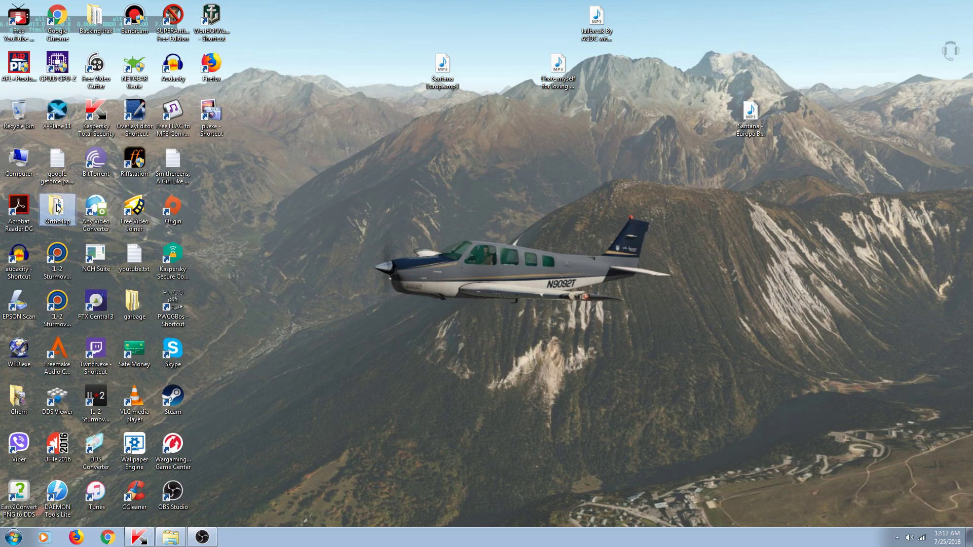
pyautogui.moveTo(480, 153); pyautogui.dragTo(484, 91)
pyautogui.click(406, 192)
pyautogui.doubleClick(405, 191)
pyautogui.scroll(-3, 456, 261)
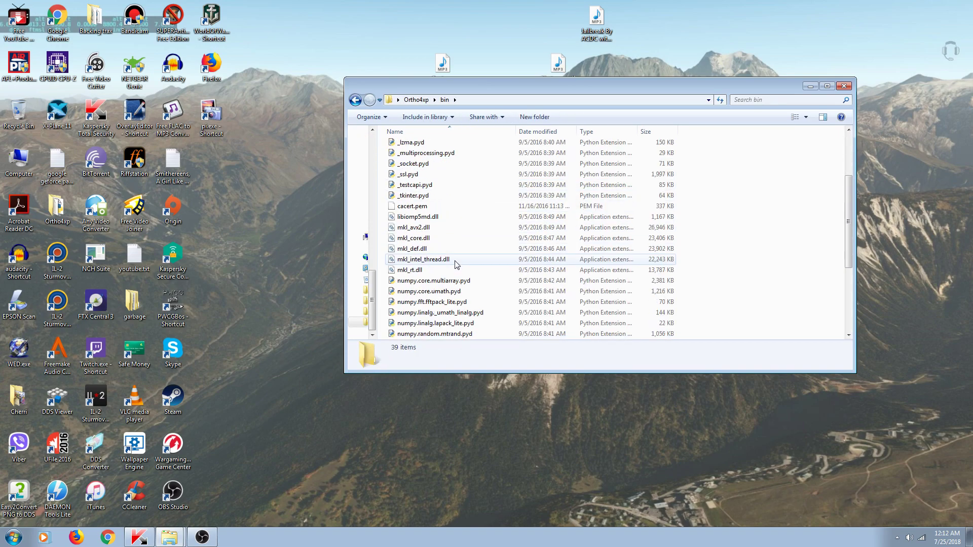
pyautogui.scroll(-1, 457, 262)
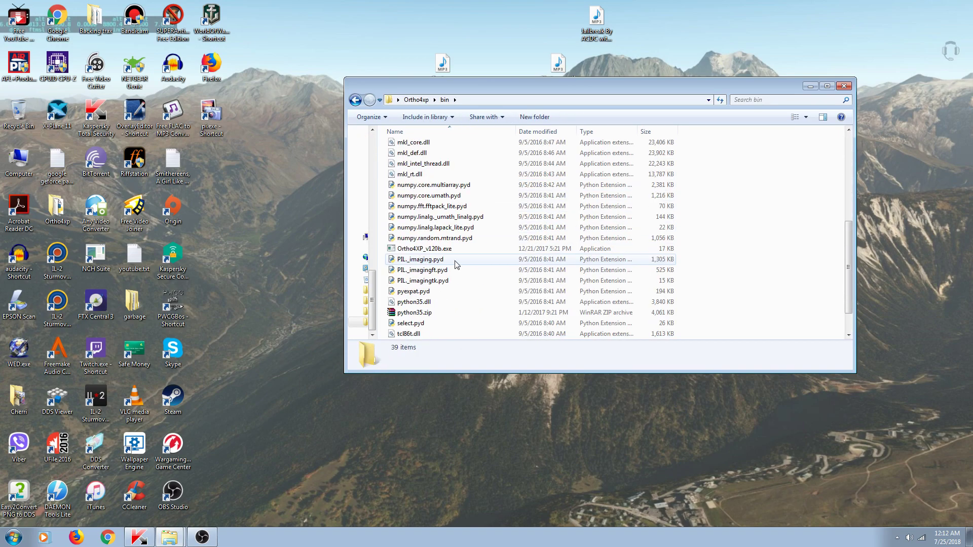
pyautogui.doubleClick(427, 251)
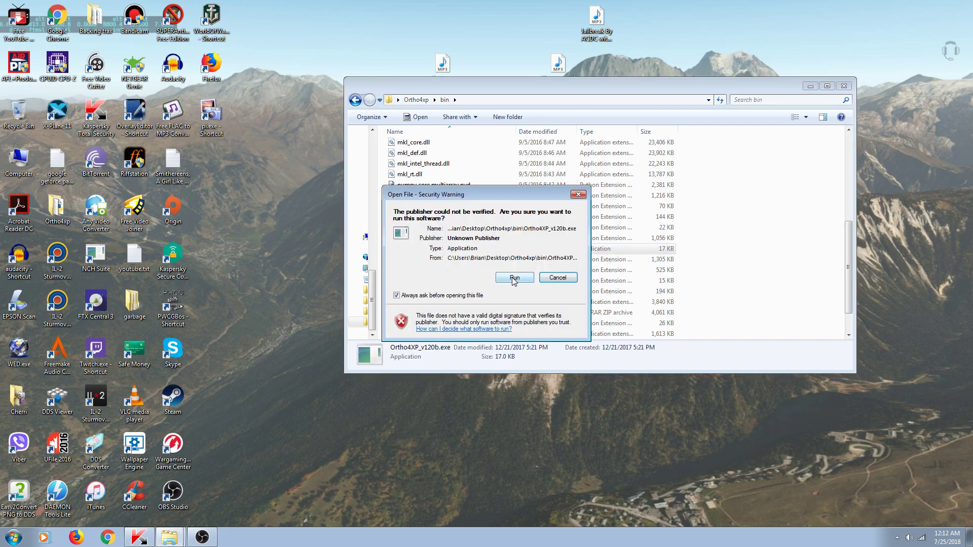
pyautogui.click(514, 278)
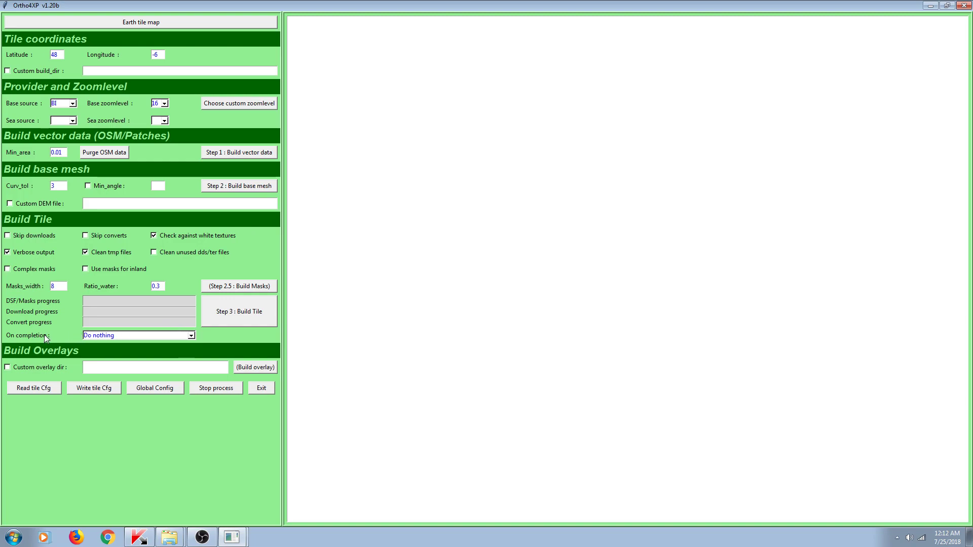
# - Set the tile build's on-completion action to Exit program
pyautogui.click(192, 336)
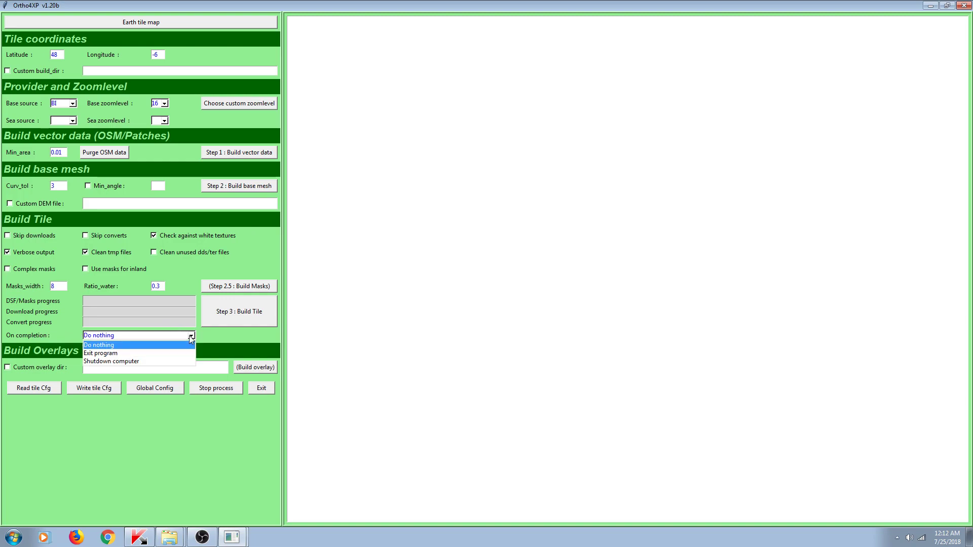
pyautogui.click(173, 358)
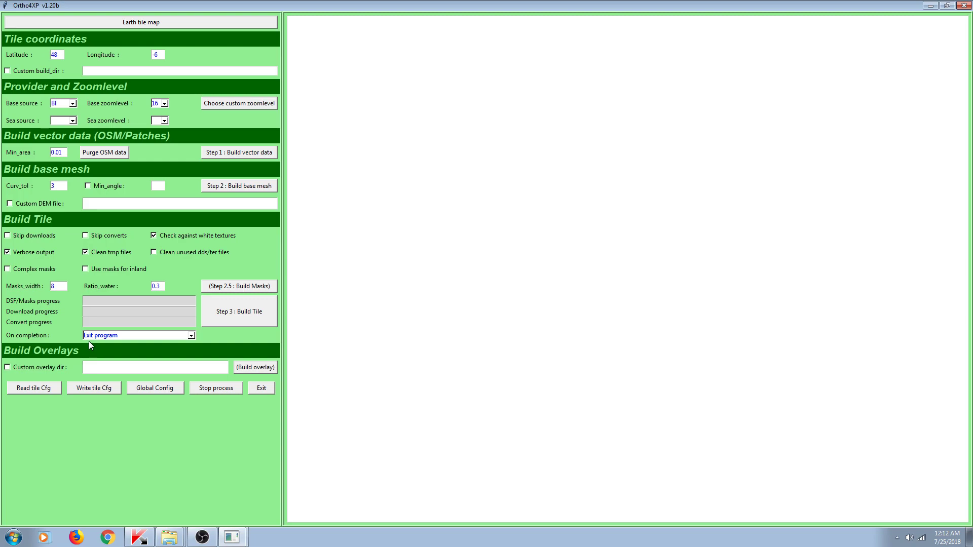
# - Try base zoomlevel 17 and return the base zoomlevel to 16
pyautogui.click(165, 105)
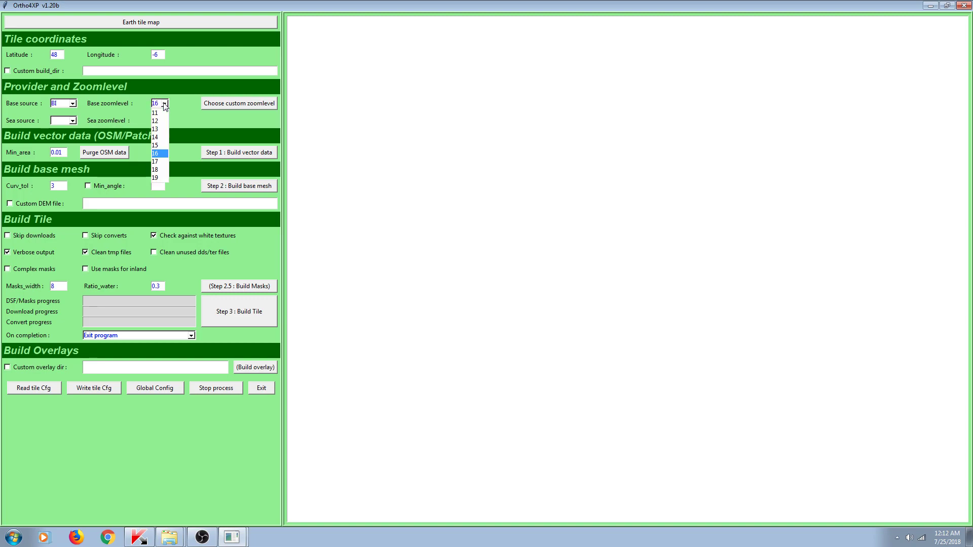
pyautogui.click(159, 160)
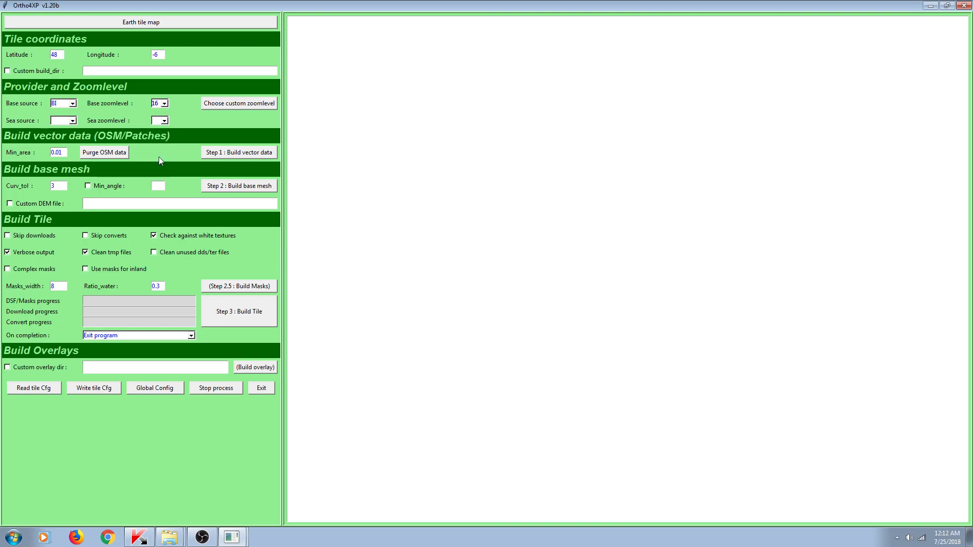
pyautogui.click(166, 103)
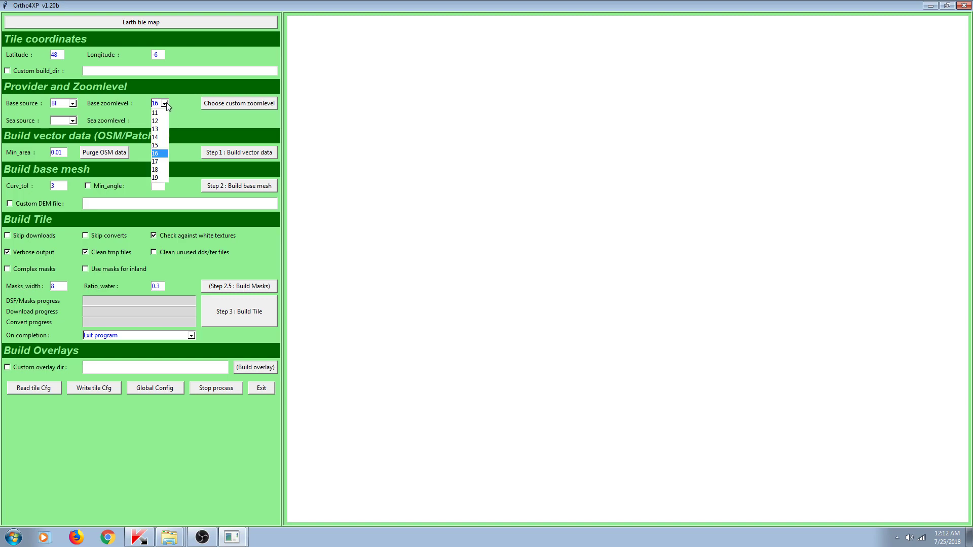
pyautogui.click(154, 154)
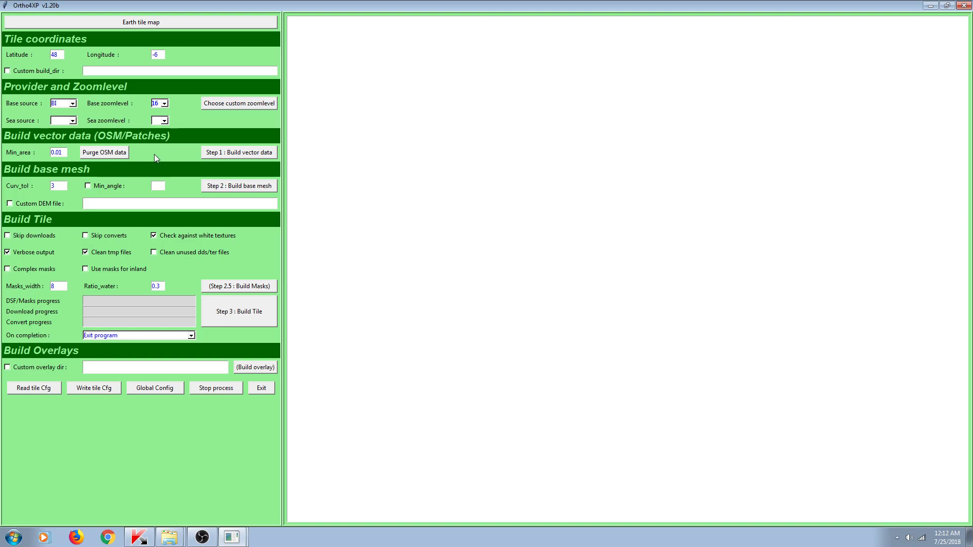
pyautogui.click(165, 104)
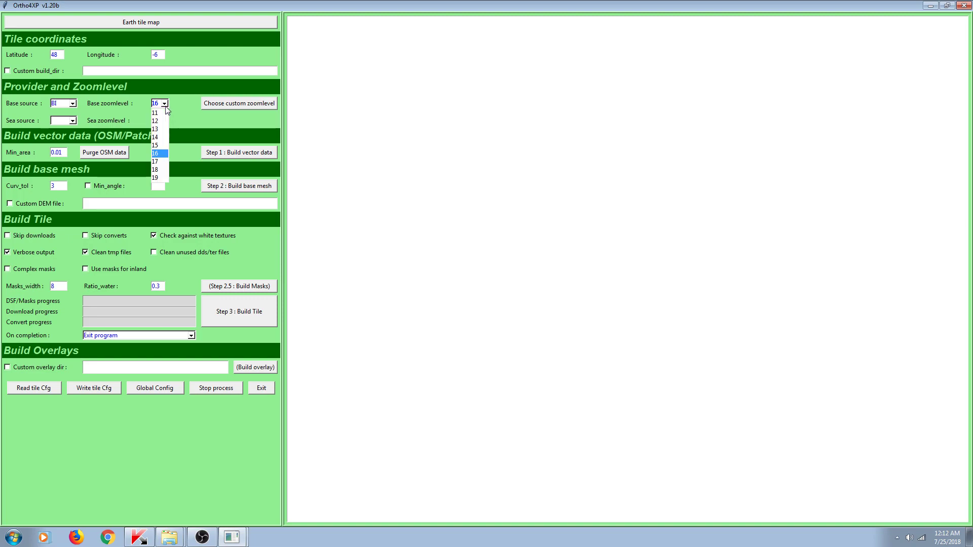
pyautogui.click(155, 162)
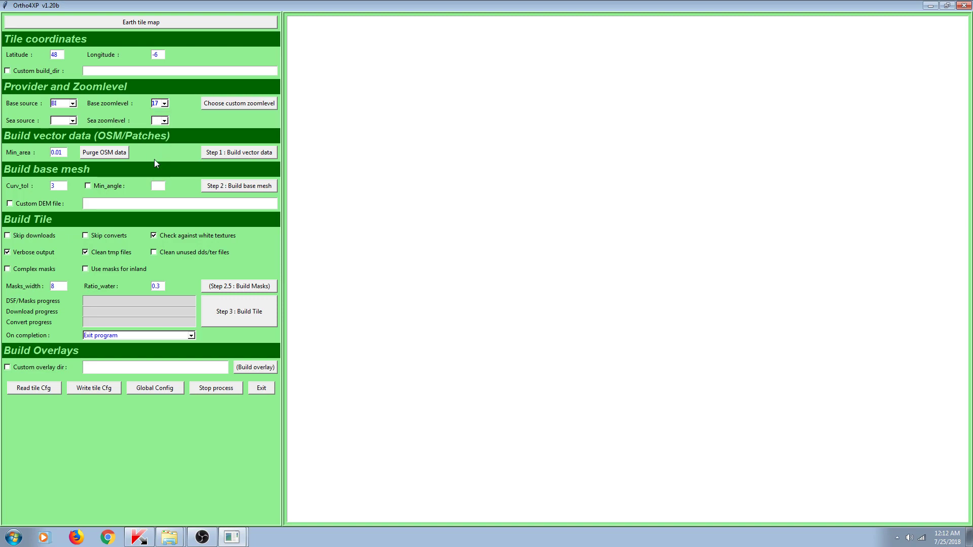
pyautogui.click(165, 104)
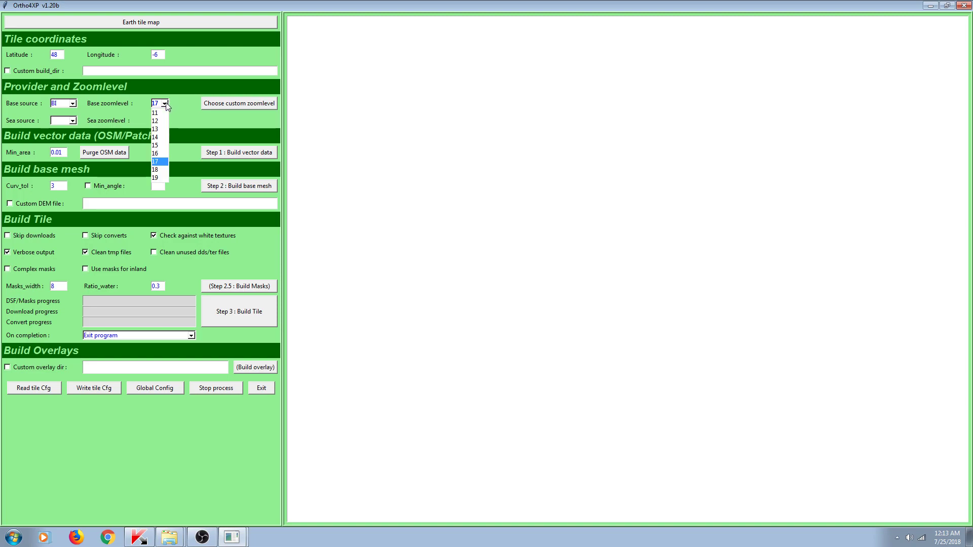
pyautogui.click(159, 152)
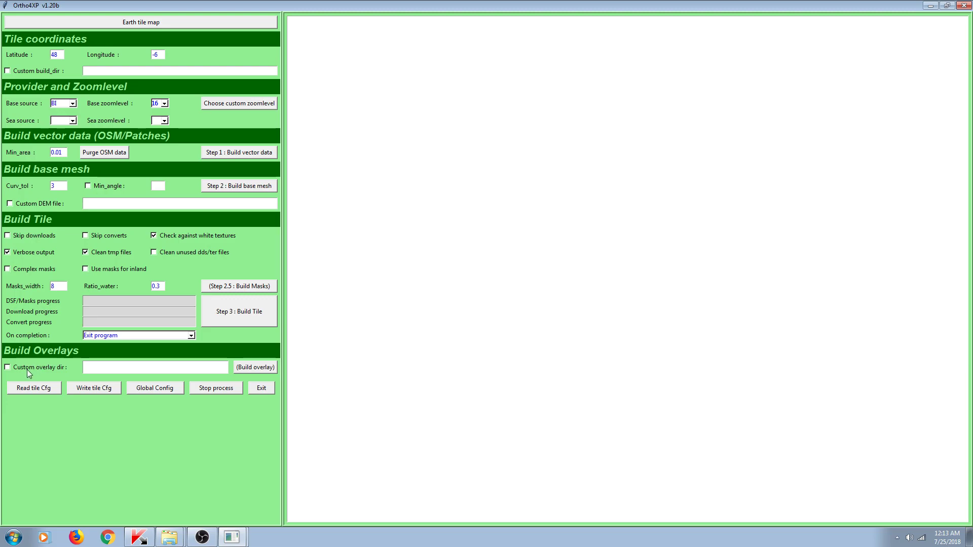
# - Enable the custom overlay directory and choose the X-Plane 11 Global Scenery folder for it
pyautogui.click(8, 368)
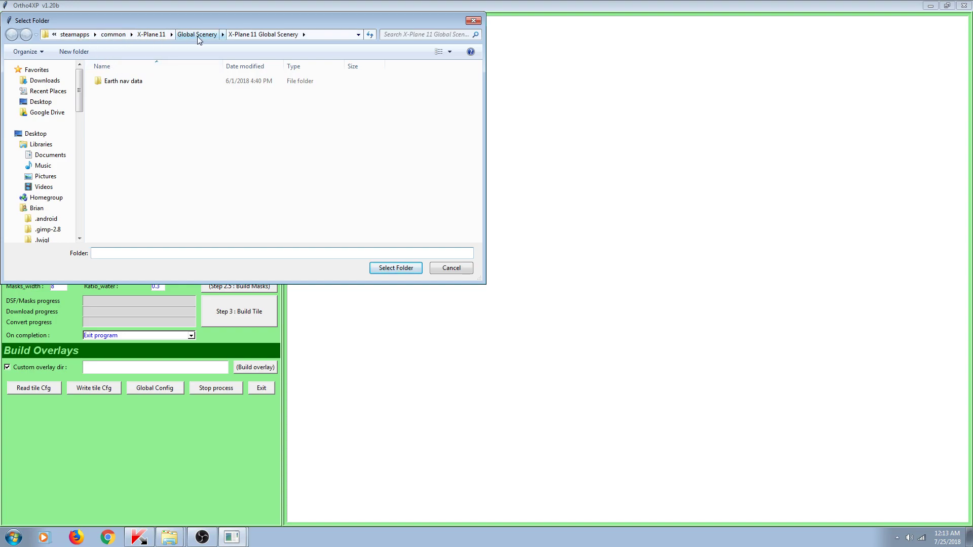
pyautogui.click(255, 34)
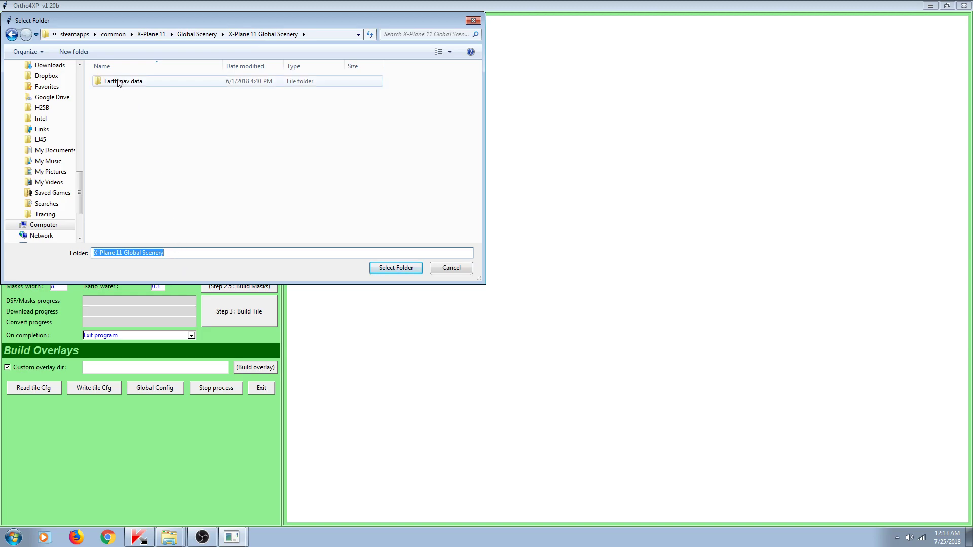
pyautogui.click(382, 271)
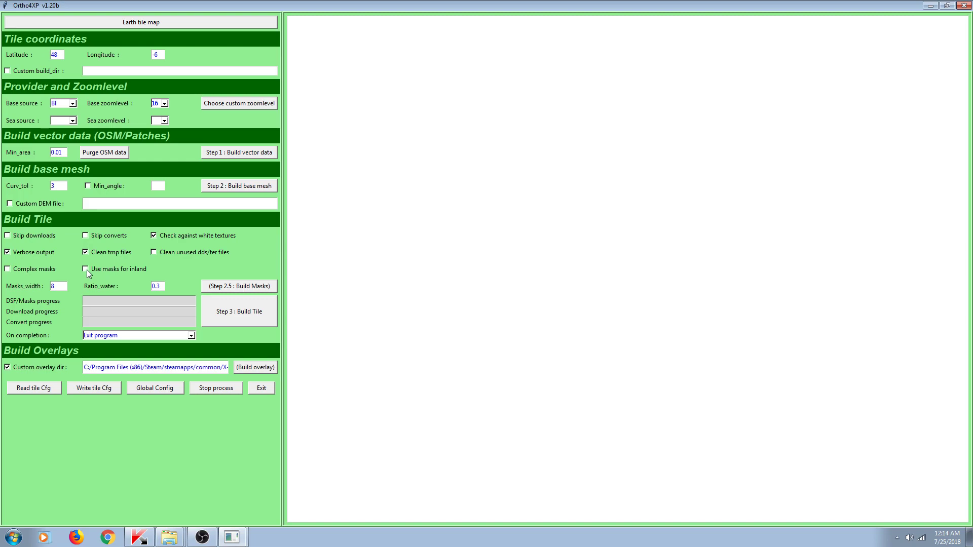
# - Open the Earth tile map and add the tile covering Cardiff to the batch build selection
pyautogui.click(181, 26)
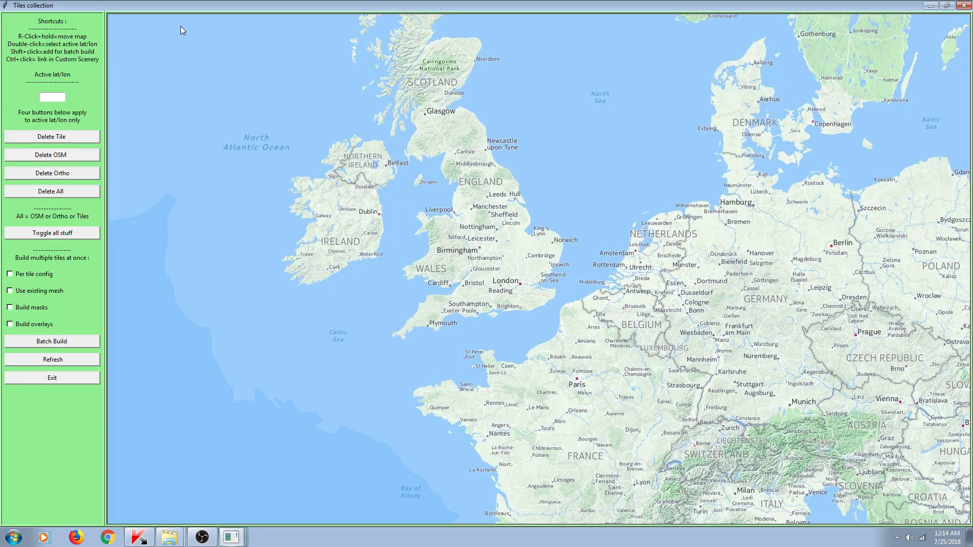
pyautogui.keyDown('shift'); pyautogui.click(453, 290); pyautogui.keyUp('shift')
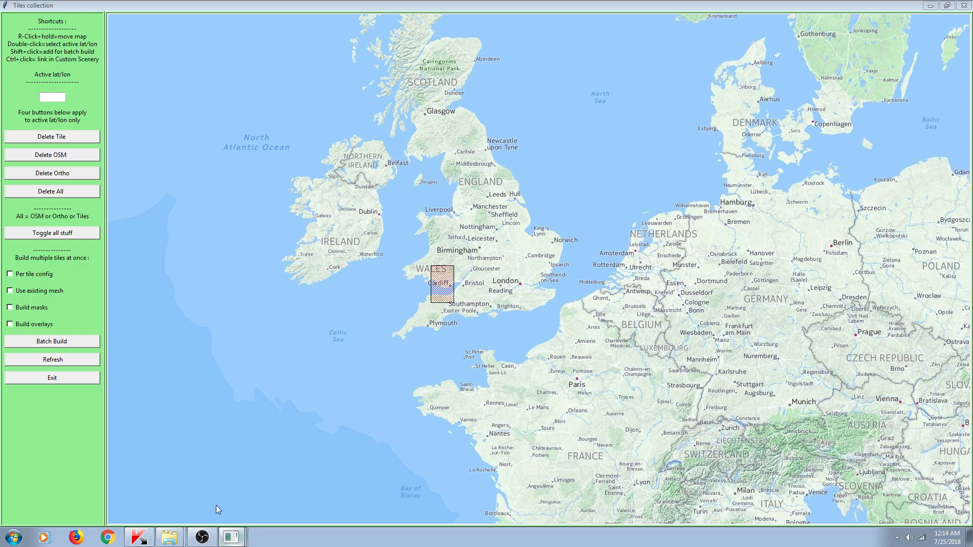
# - Return to the main Ortho4XP window and enable the use of masks for inland water
pyautogui.click(216, 483)
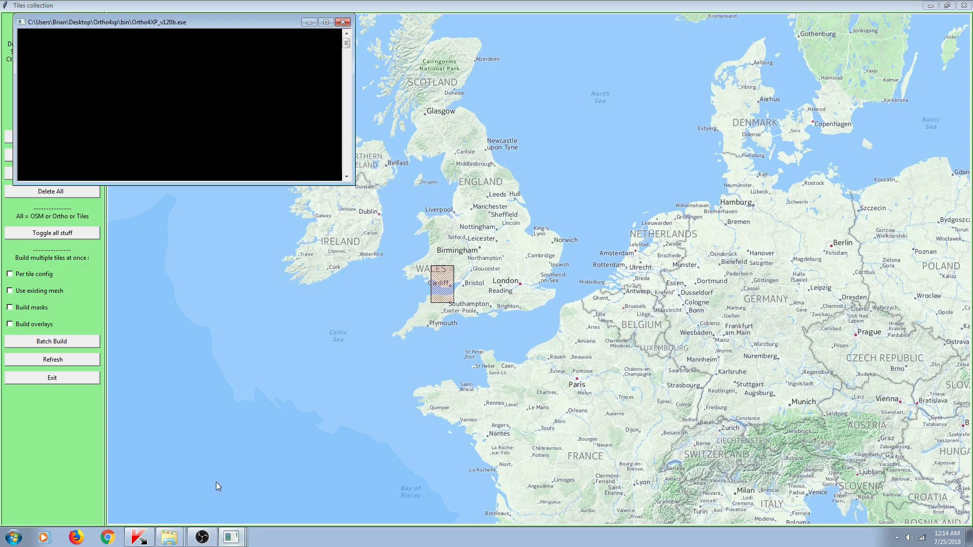
pyautogui.click(228, 537)
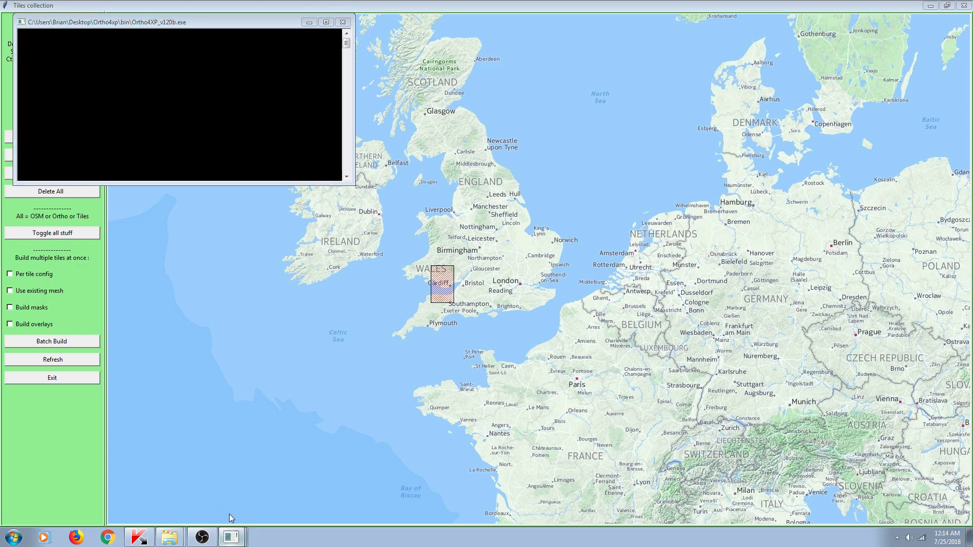
pyautogui.click(231, 501)
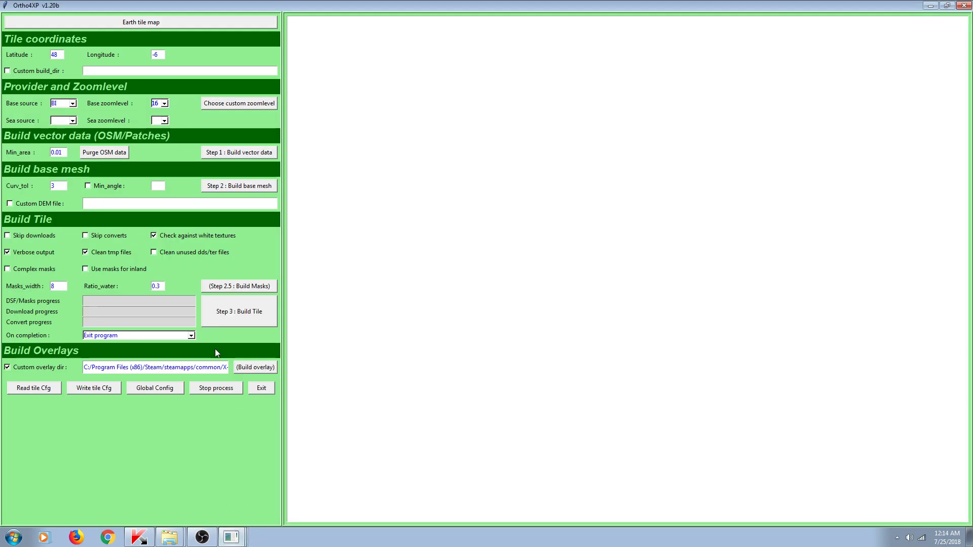
pyautogui.click(84, 270)
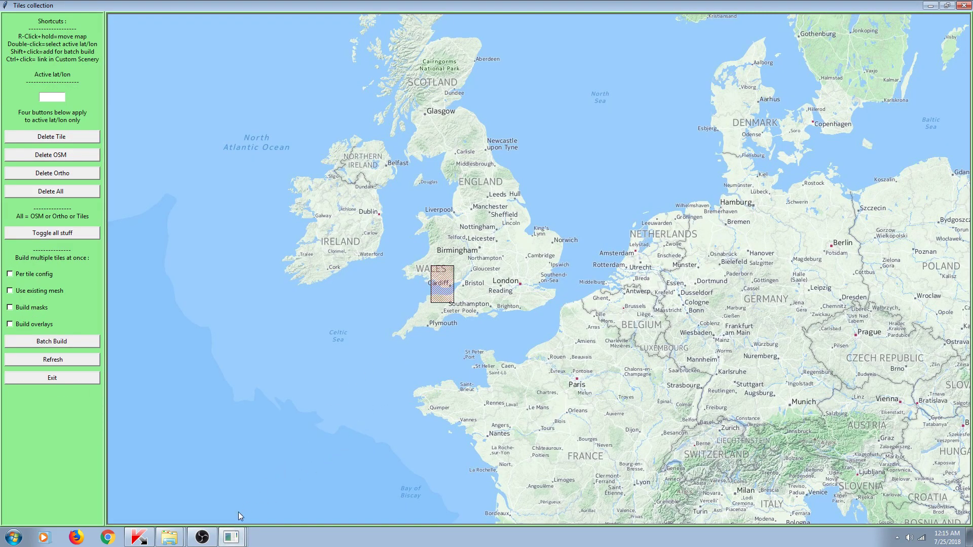
pyautogui.click(232, 537)
pyautogui.click(222, 495)
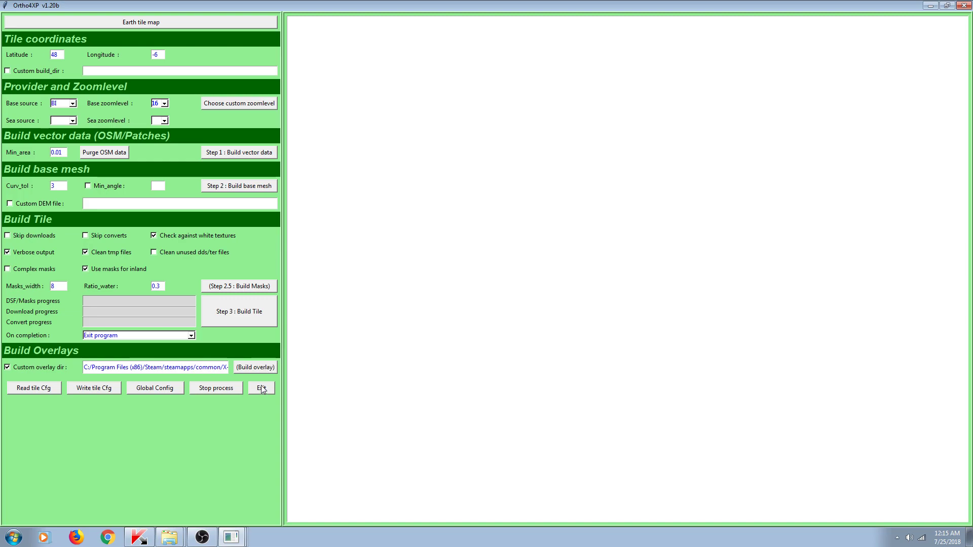
# - Enable Build masks and Build overlays in the Tiles collection window and start the batch build
pyautogui.click(234, 535)
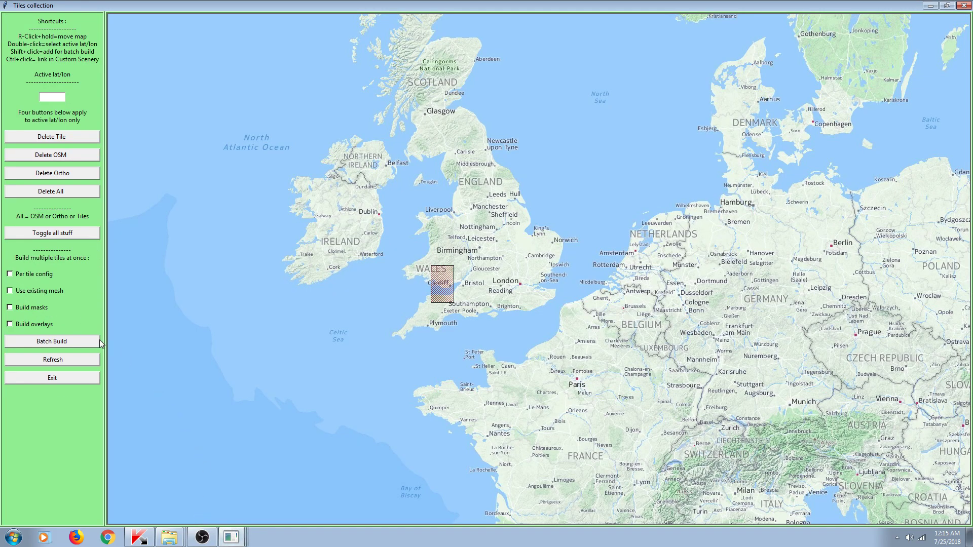
pyautogui.click(10, 307)
pyautogui.click(10, 326)
pyautogui.click(45, 346)
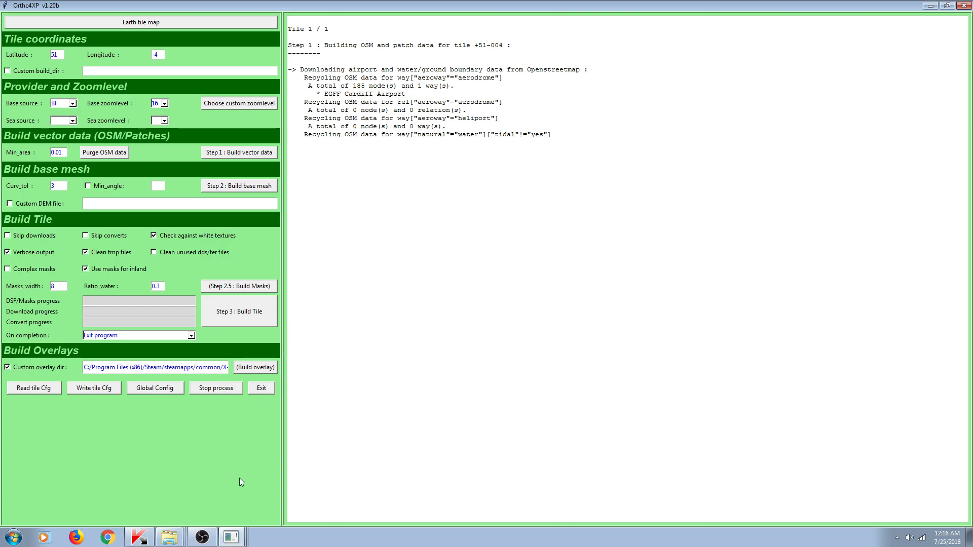
# - Review the selected Cardiff tile on the Tiles collection map and return to the main build window
pyautogui.click(234, 537)
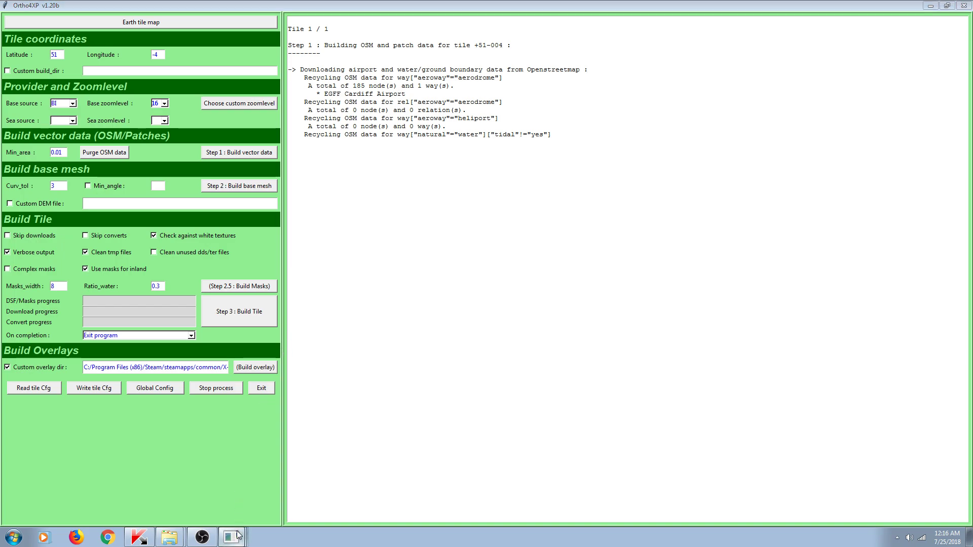
pyautogui.click(214, 514)
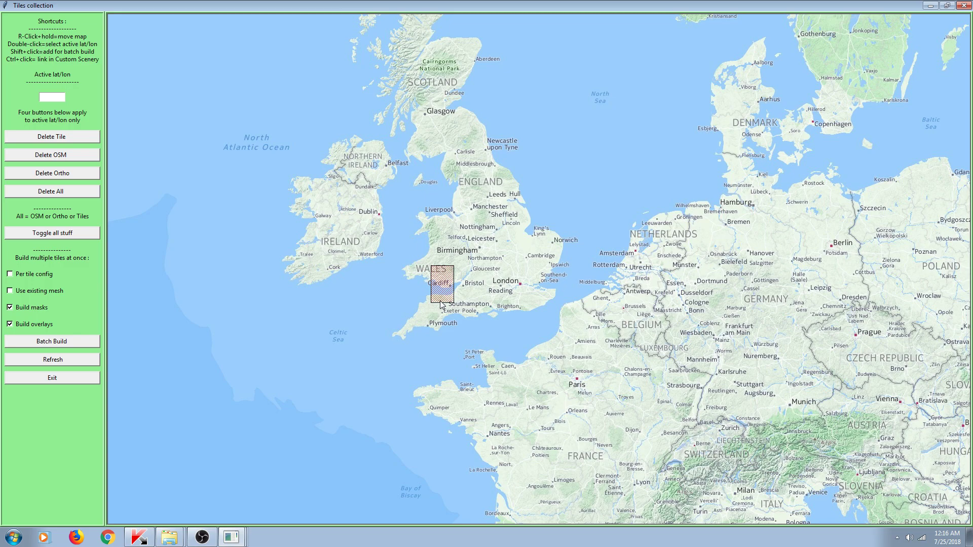
pyautogui.click(237, 539)
pyautogui.click(231, 495)
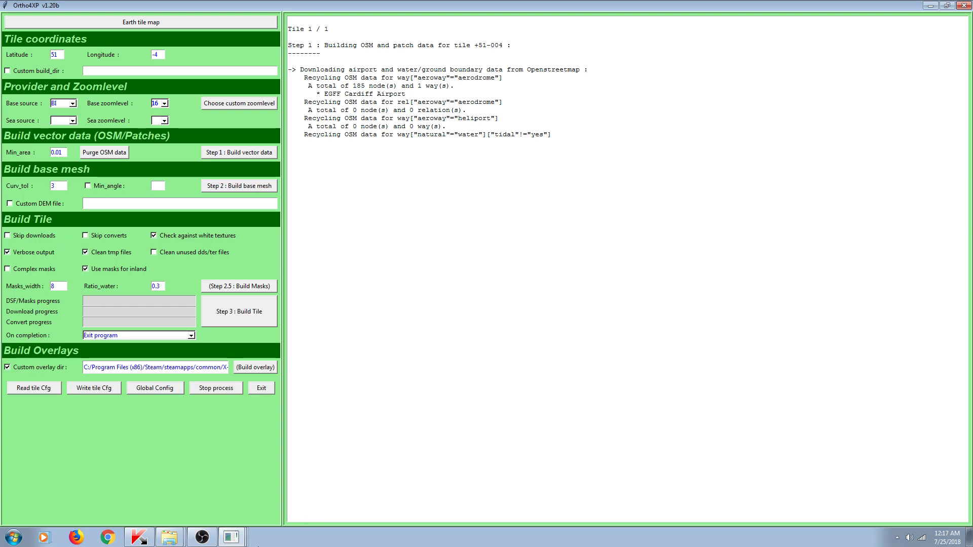
# - Switch to the file explorer window and open the Tiles folder inside the Ortho4xp folder
pyautogui.click(172, 538)
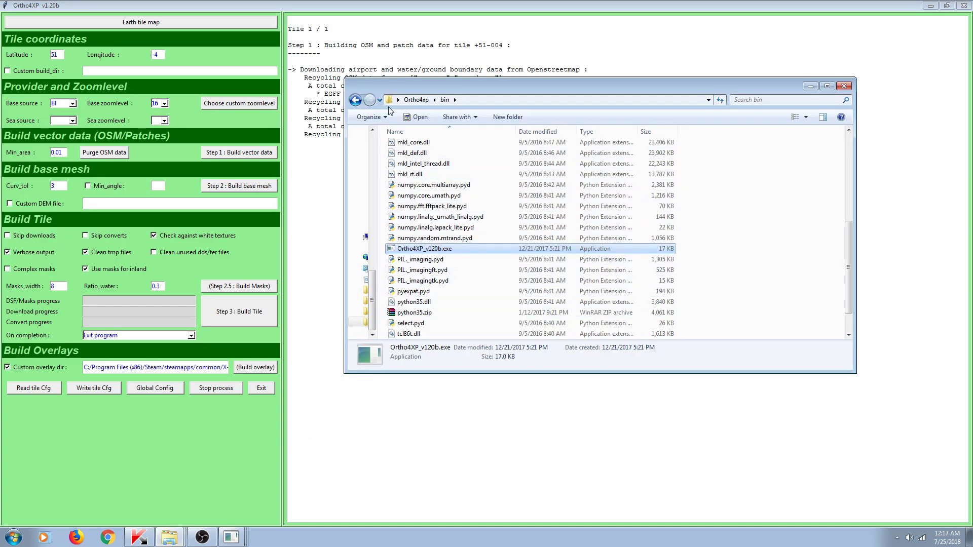
pyautogui.click(356, 100)
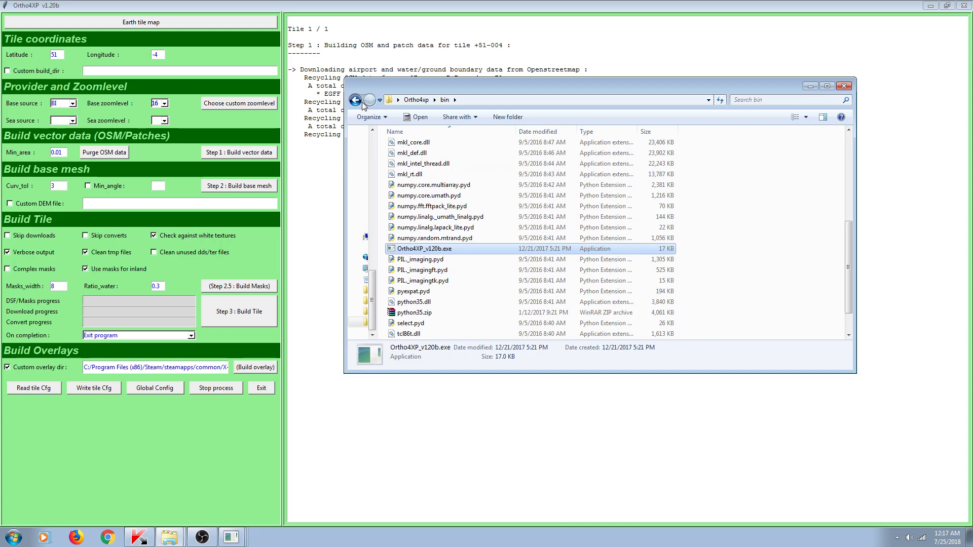
pyautogui.click(403, 296)
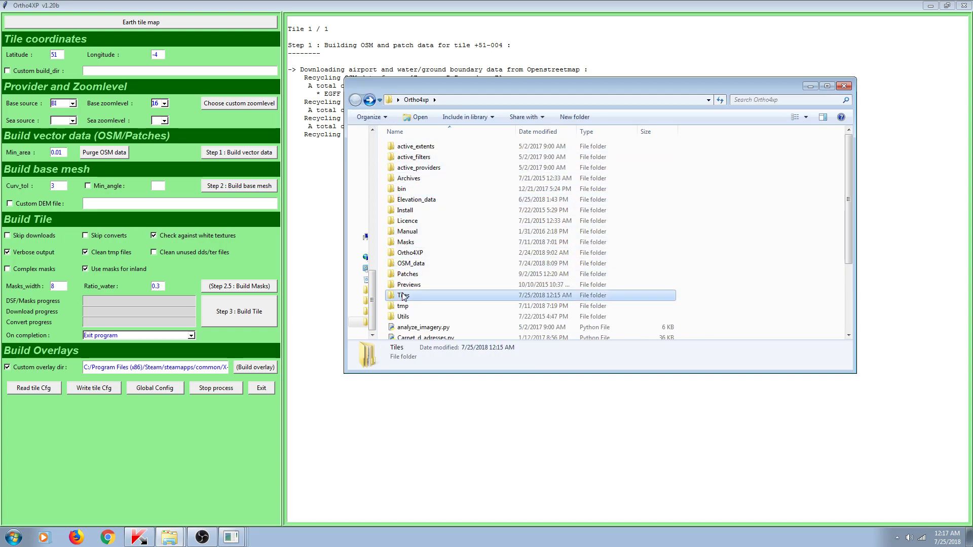
pyautogui.doubleClick(403, 296)
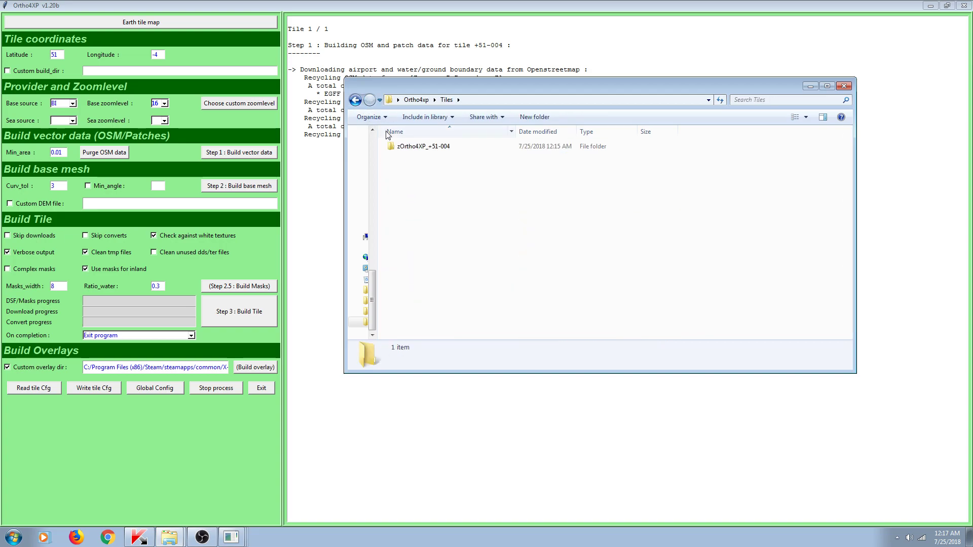
# - Return to the Ortho4xp folder, minimize that window, and close Ortho4XP along with its console
pyautogui.click(356, 100)
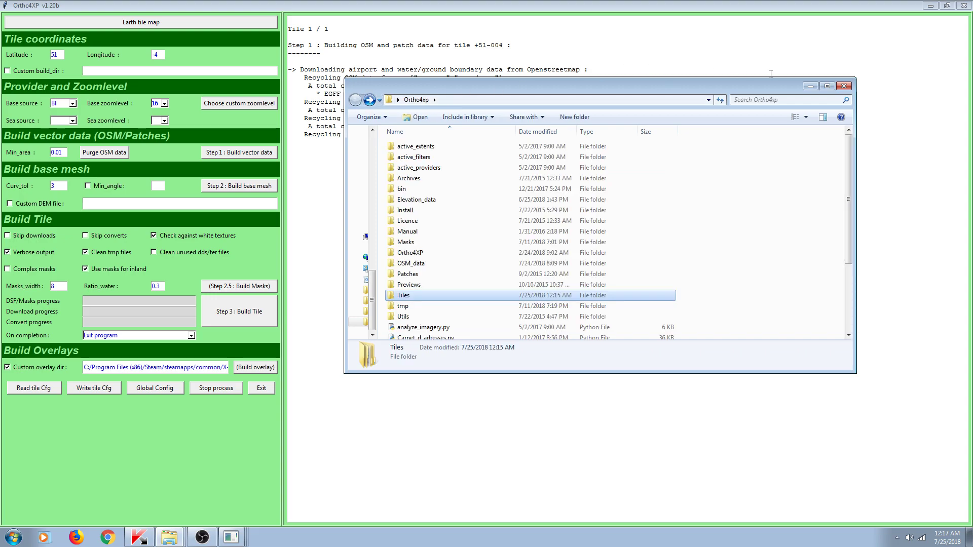
pyautogui.click(811, 86)
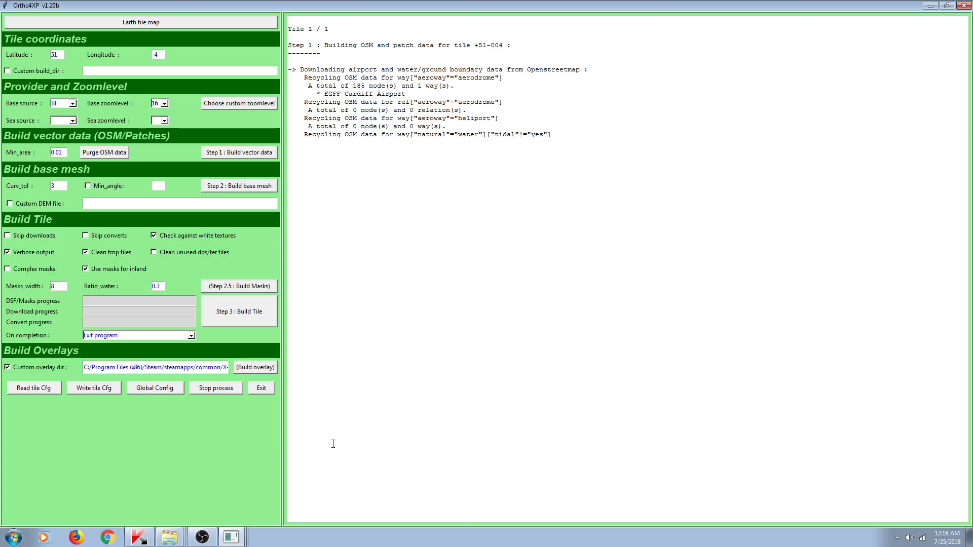
pyautogui.click(963, 5)
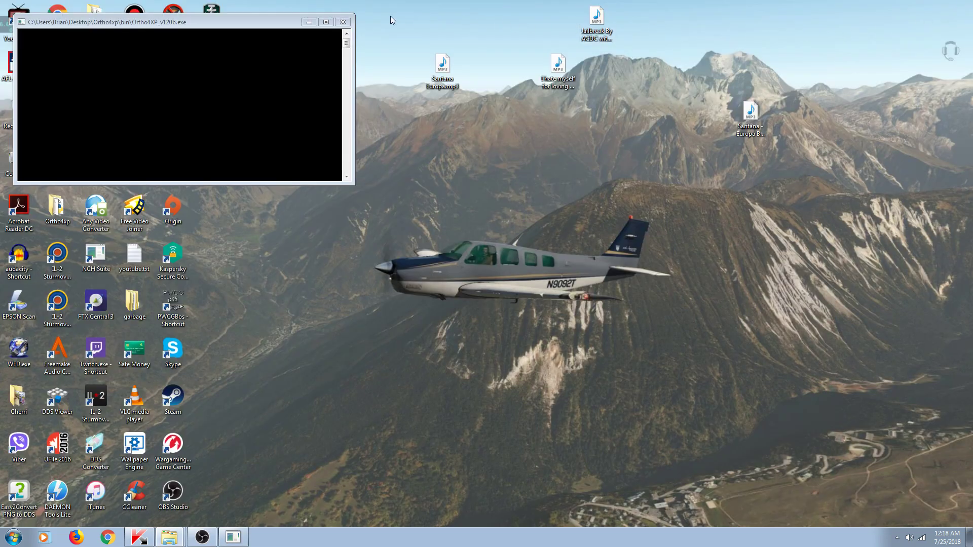
pyautogui.click(347, 23)
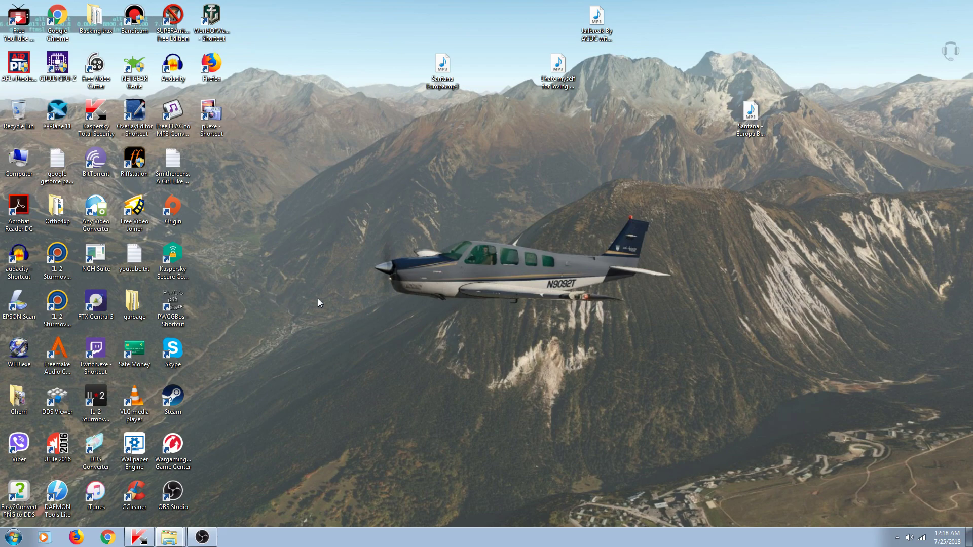
# - Find the yOrtho4XP_Overlays folder in X-Plane 11's Custom Scenery, copy its name, and close the file explorer window
pyautogui.rightClick(346, 306)
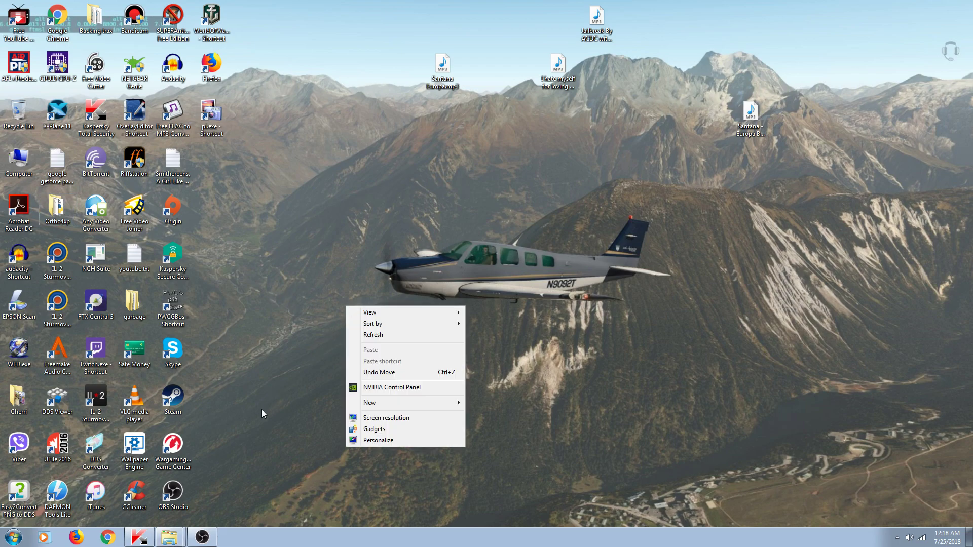
pyautogui.click(163, 539)
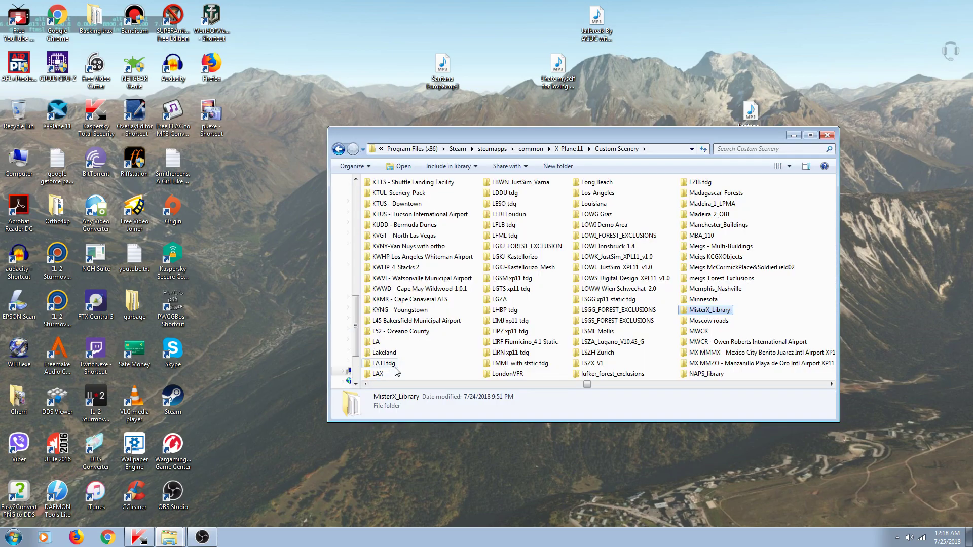
pyautogui.scroll(-5, 526, 320)
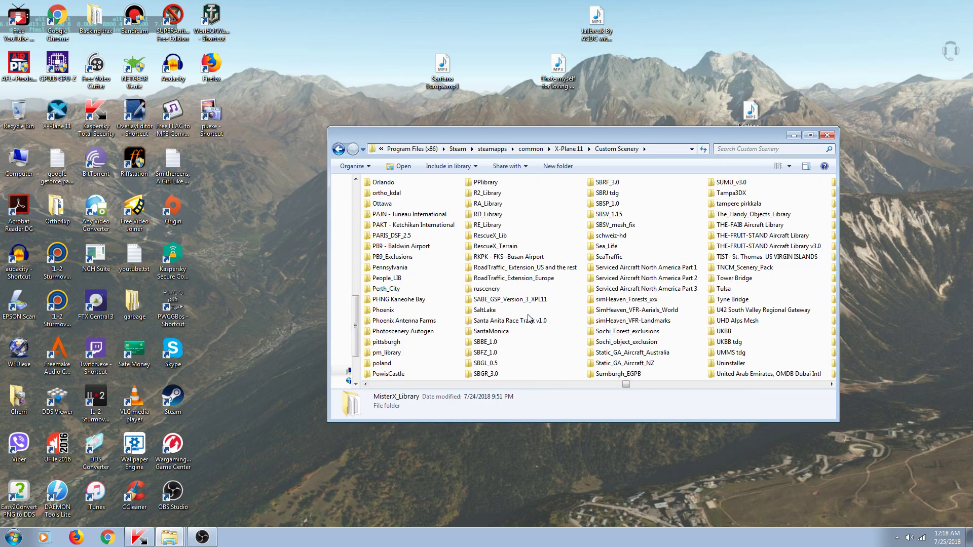
pyautogui.scroll(-5, 529, 317)
pyautogui.scroll(-3, 528, 317)
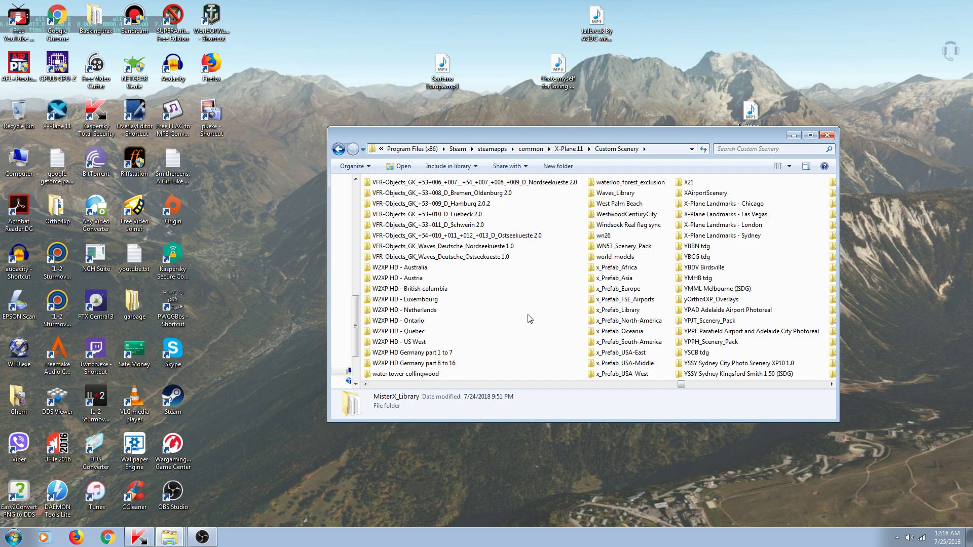
pyautogui.scroll(-1, 529, 318)
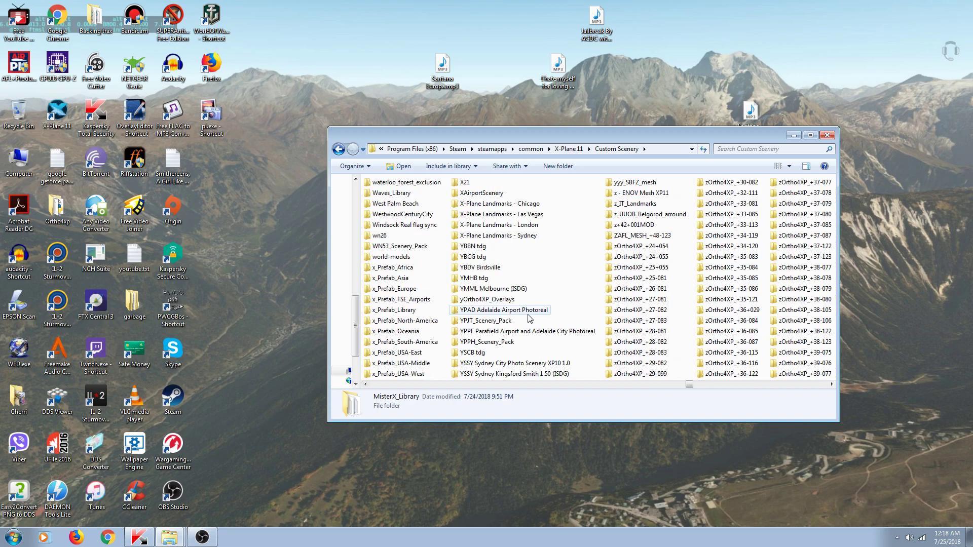
pyautogui.click(496, 299)
pyautogui.rightClick(496, 301)
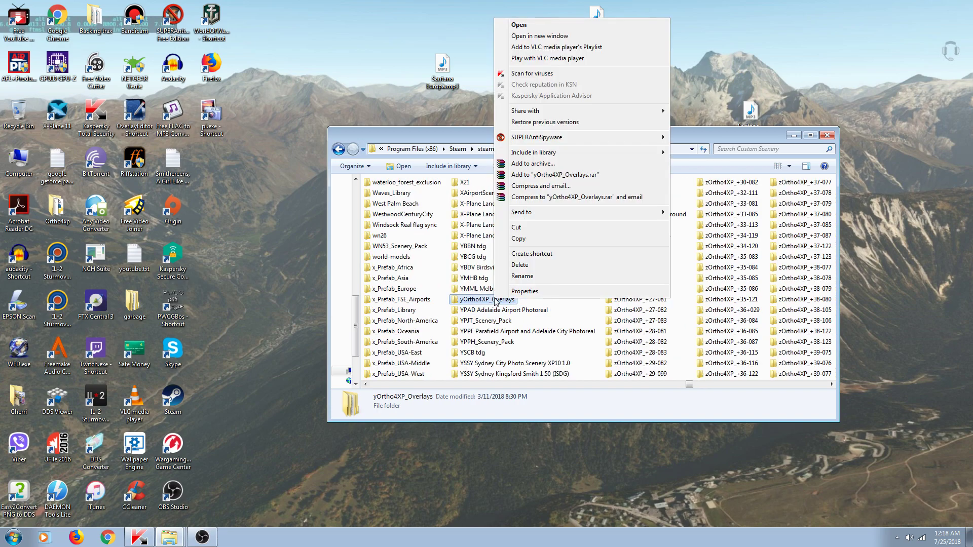
pyautogui.click(515, 277)
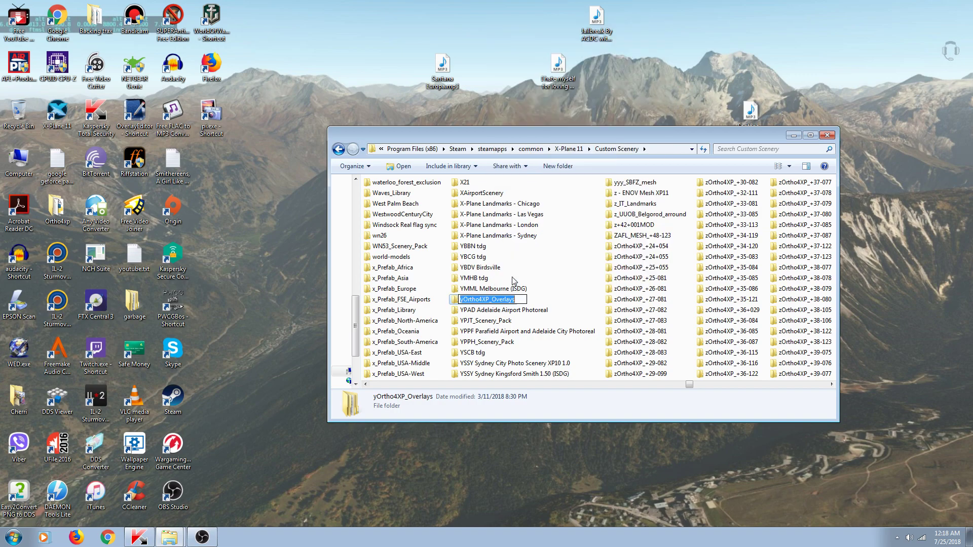
pyautogui.rightClick(497, 298)
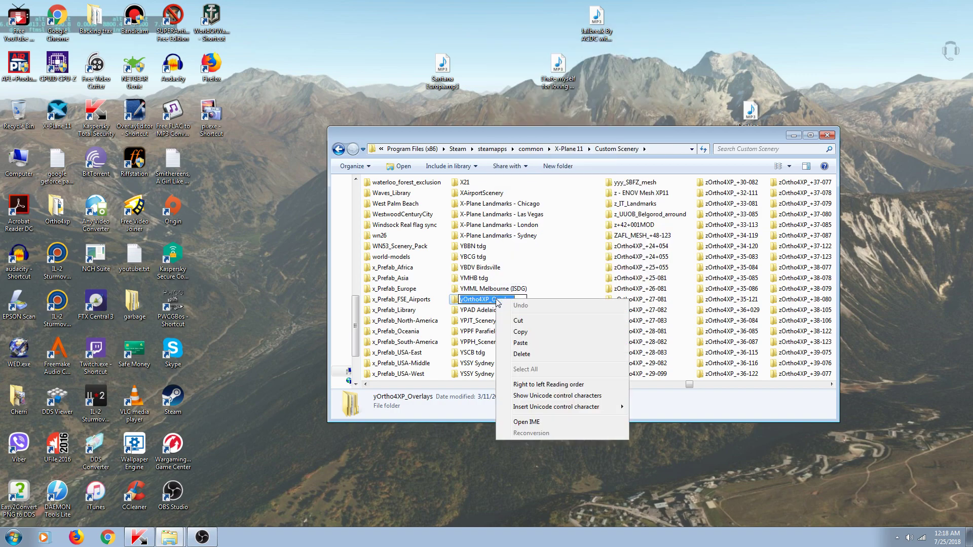
pyautogui.click(519, 333)
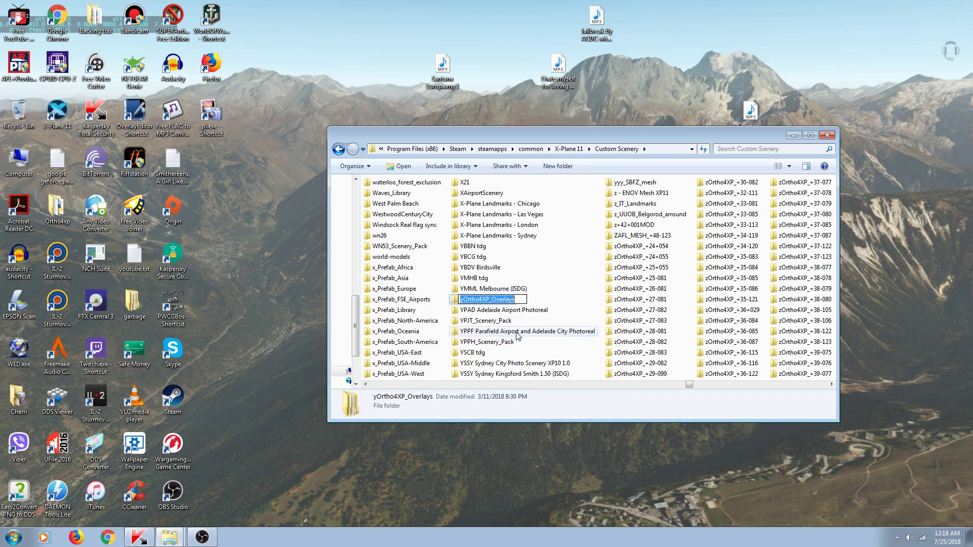
pyautogui.click(827, 135)
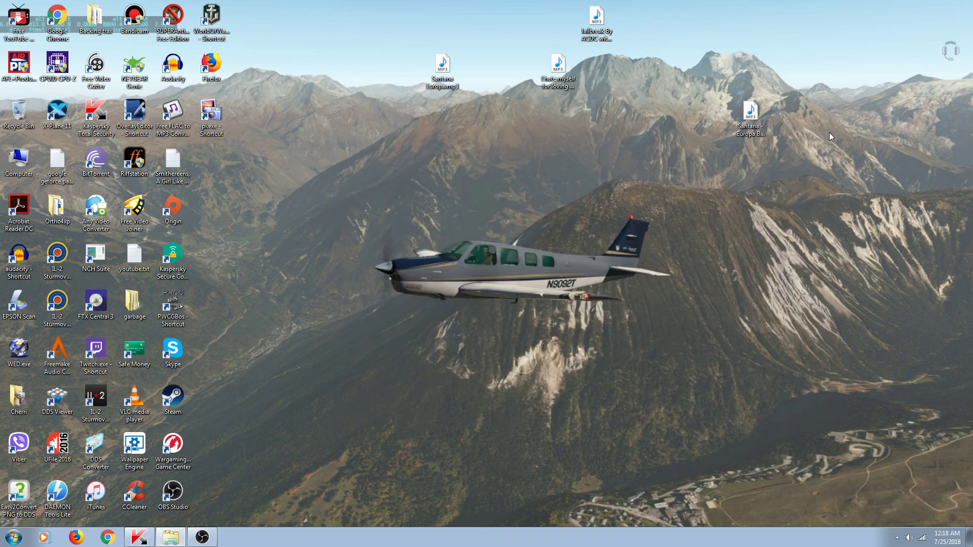
# - Create a new folder on the desktop and name it yOrtho4XP_Overlays using the copied text
pyautogui.rightClick(492, 237)
pyautogui.moveTo(513, 332)
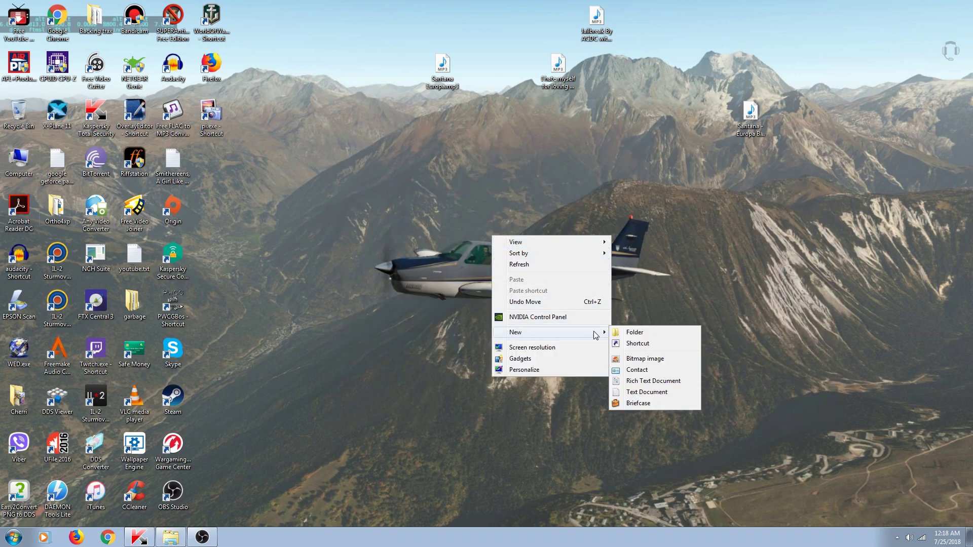
pyautogui.click(633, 332)
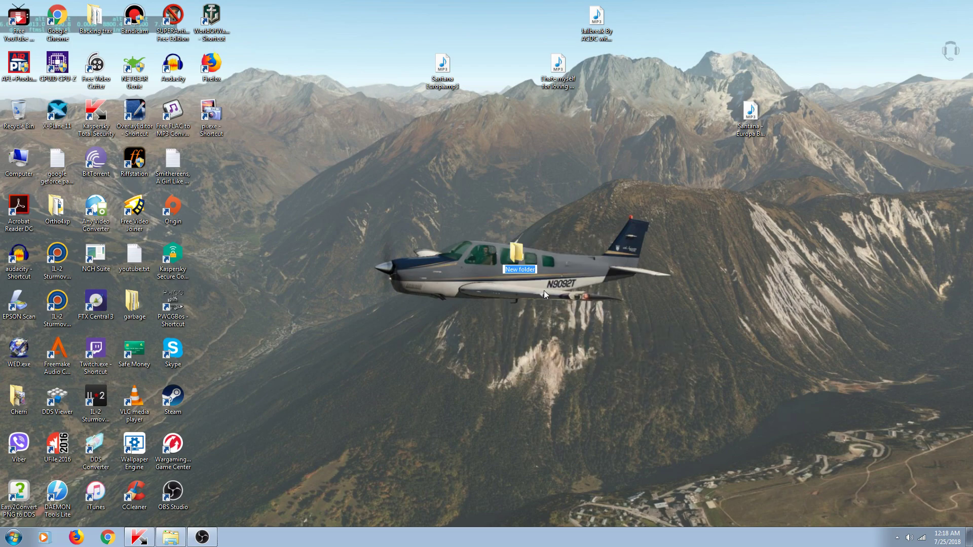
pyautogui.press('BackSpace')
pyautogui.rightClick(525, 272)
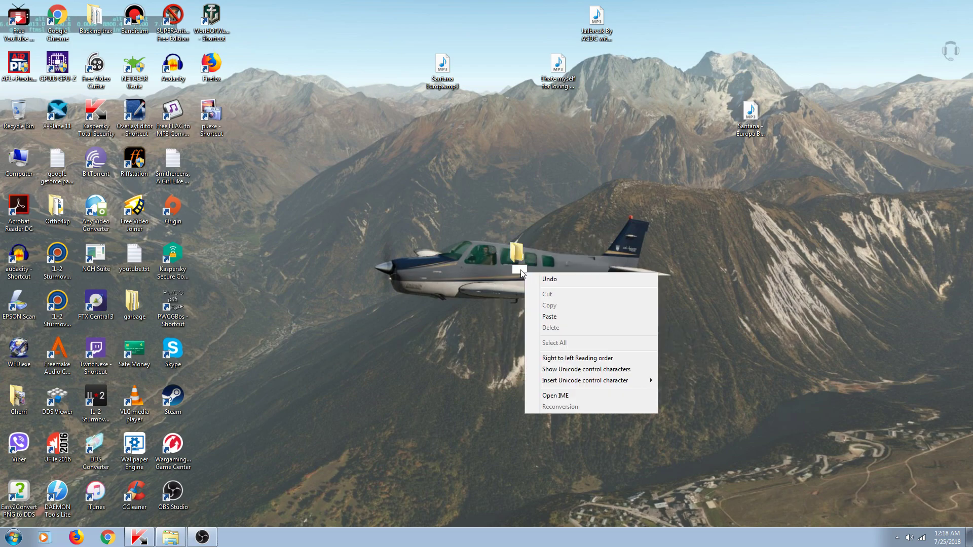
pyautogui.click(521, 270)
pyautogui.rightClick(521, 269)
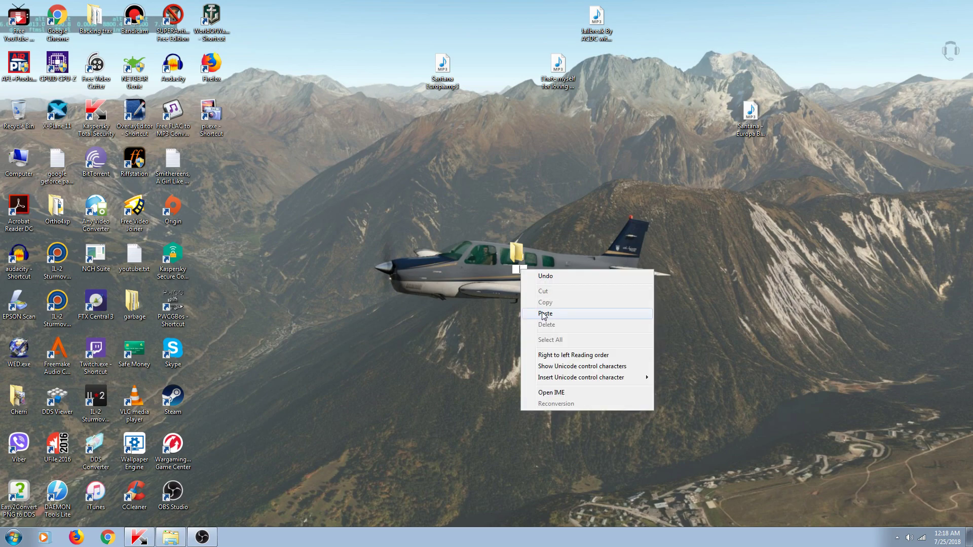
pyautogui.click(541, 314)
pyautogui.press('Return')
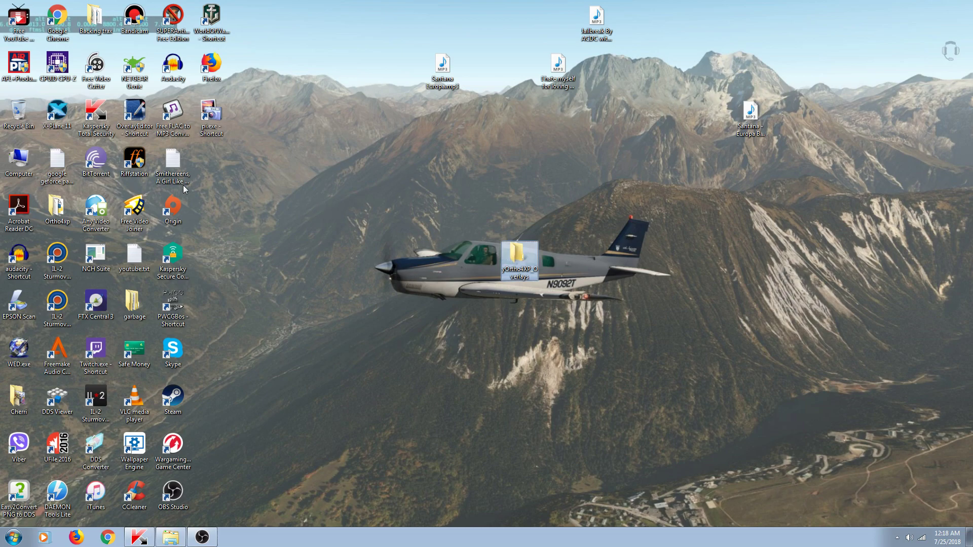
# - Move the yOrtho4XP_Overlays folder from the desktop into the Ortho4xp folder and open the Tiles folder inside Ortho4xp
pyautogui.press('Delete')
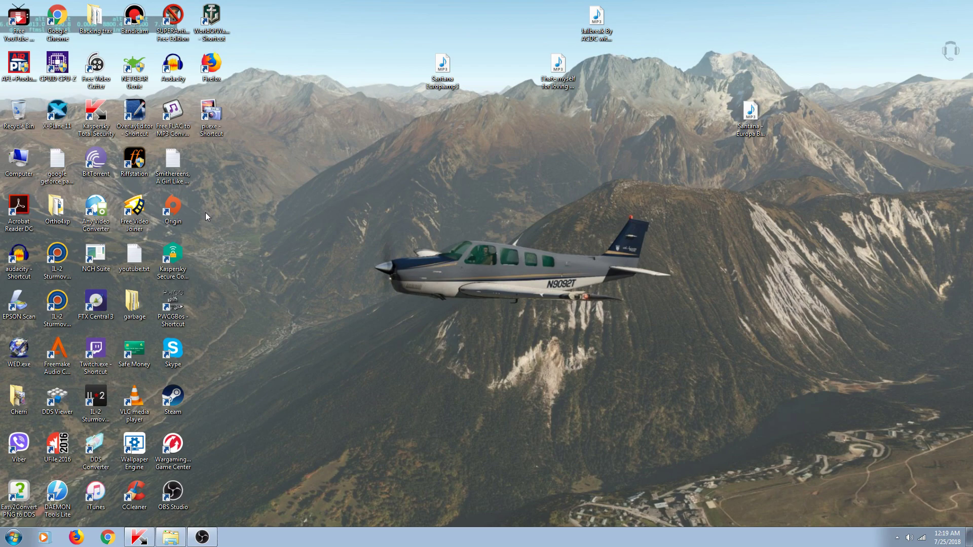
pyautogui.doubleClick(60, 213)
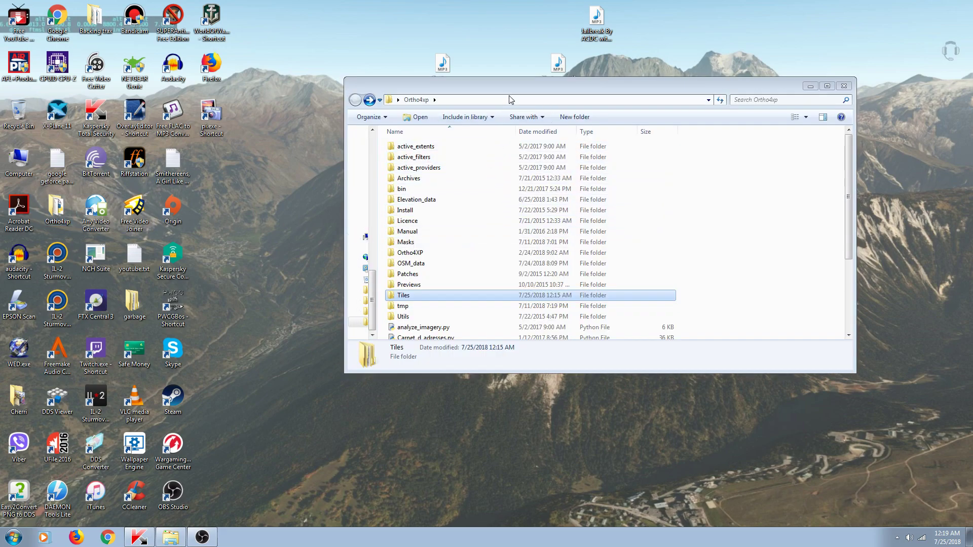
pyautogui.doubleClick(407, 298)
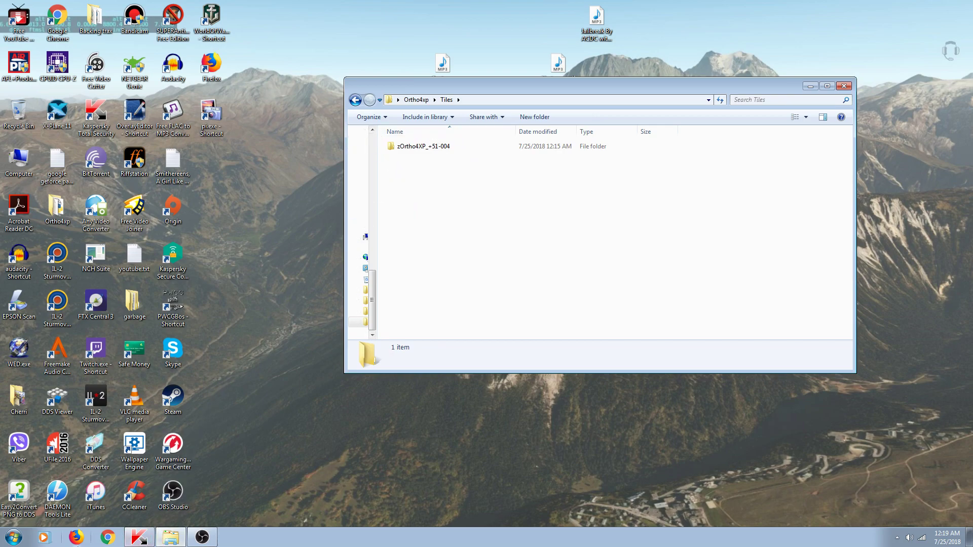
# - Open X-Plane 11's Custom Scenery folder in a second window, through Program Files (x86), Steam, steamapps and common on drive C
pyautogui.click(3, 542)
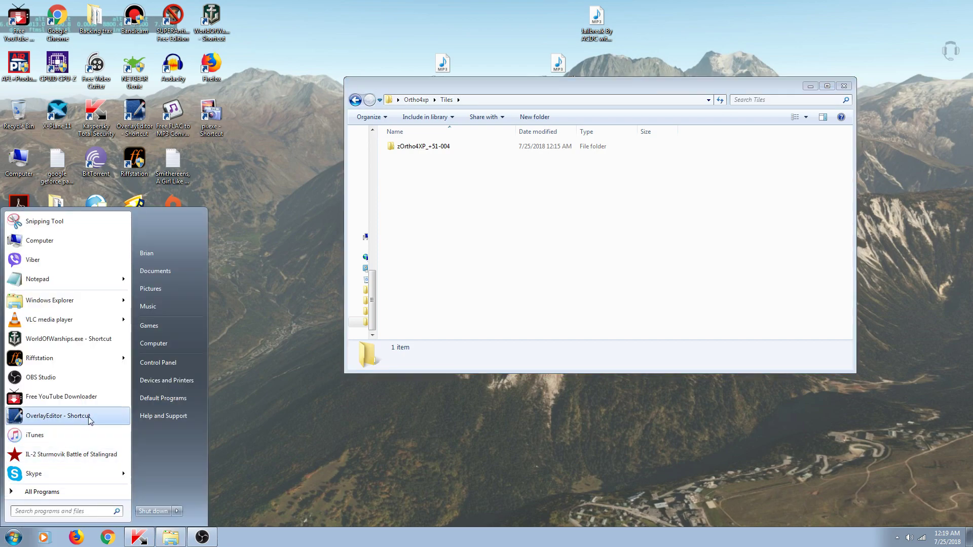
pyautogui.click(153, 343)
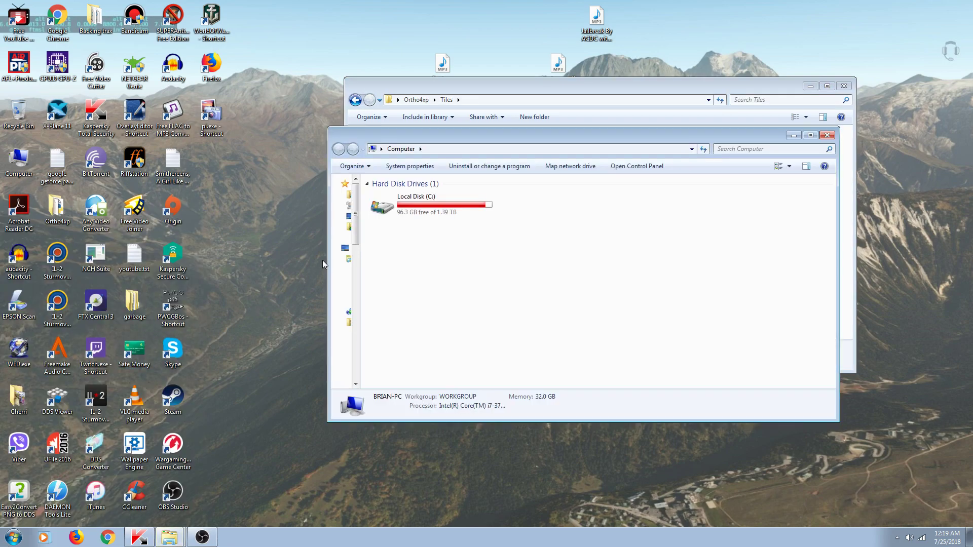
pyautogui.doubleClick(382, 219)
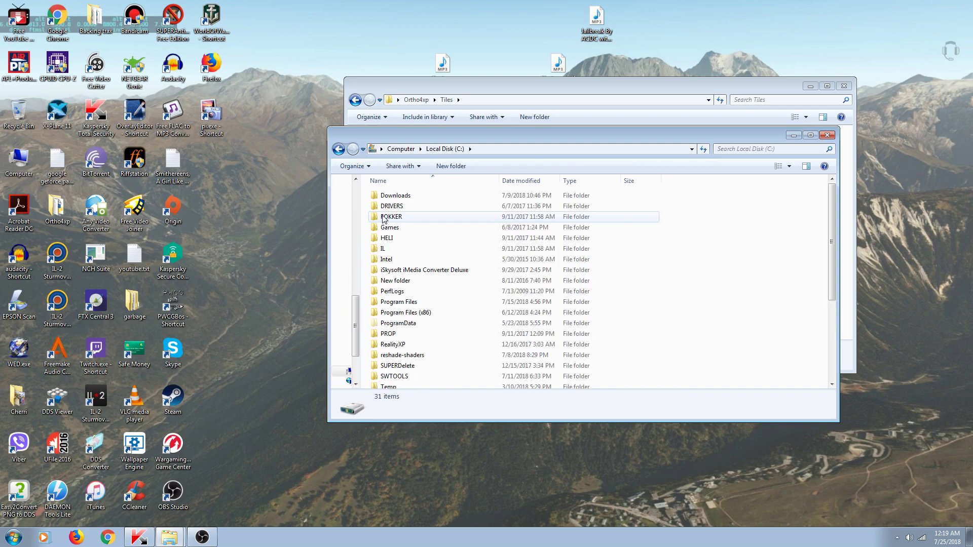
pyautogui.doubleClick(392, 312)
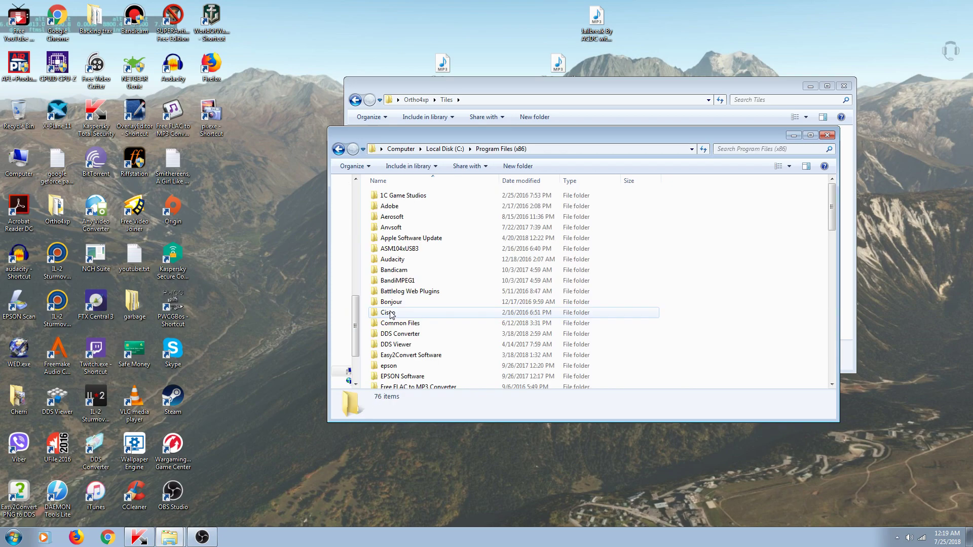
pyautogui.scroll(-5, 392, 330)
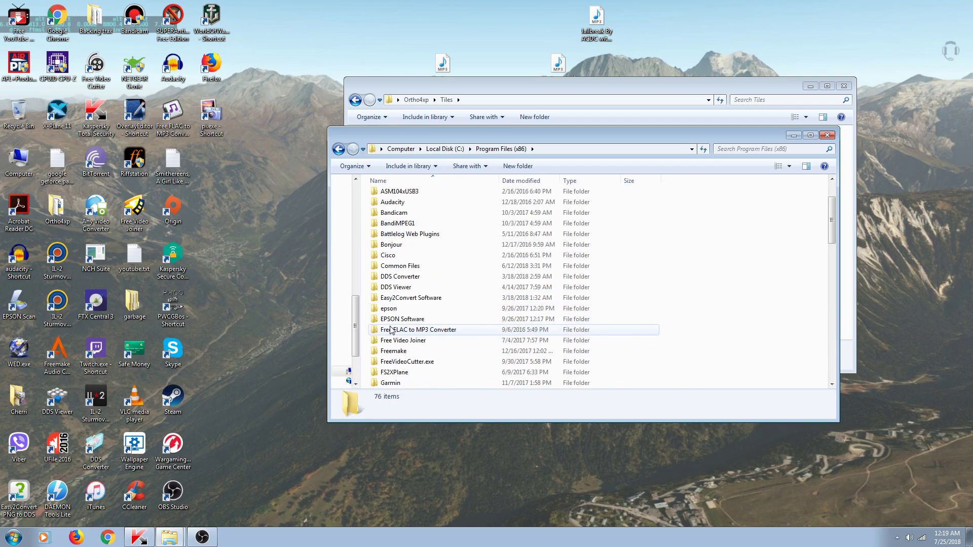
pyautogui.scroll(-12, 392, 330)
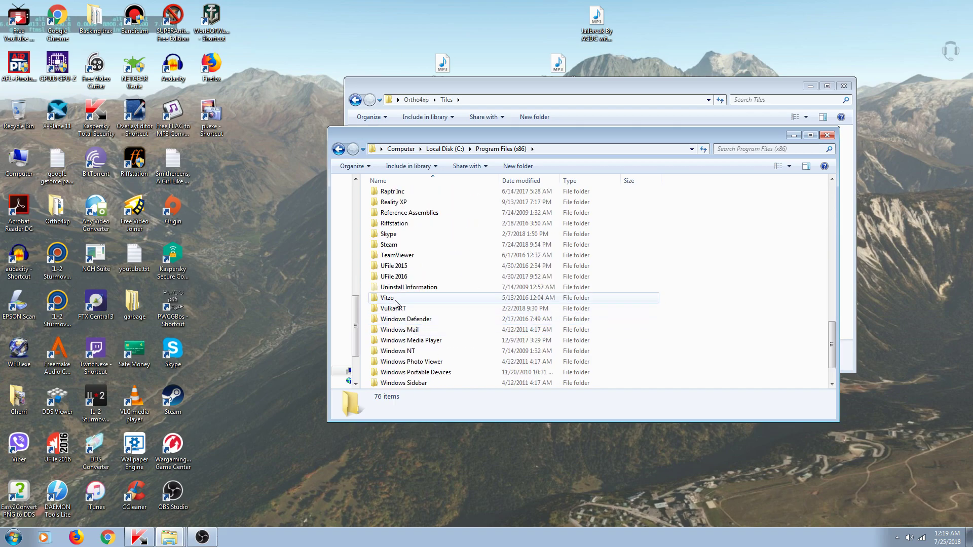
pyautogui.doubleClick(390, 245)
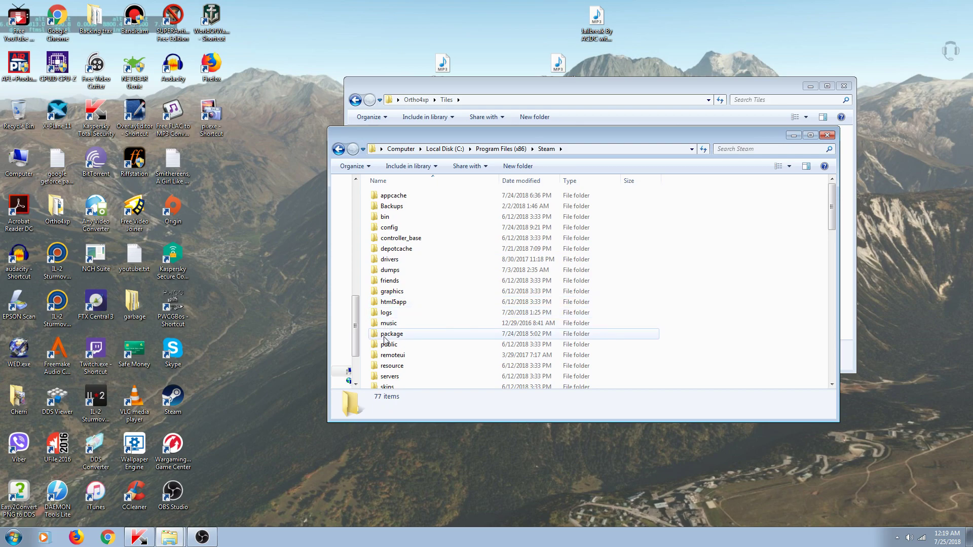
pyautogui.scroll(-1, 387, 355)
pyautogui.doubleClick(388, 383)
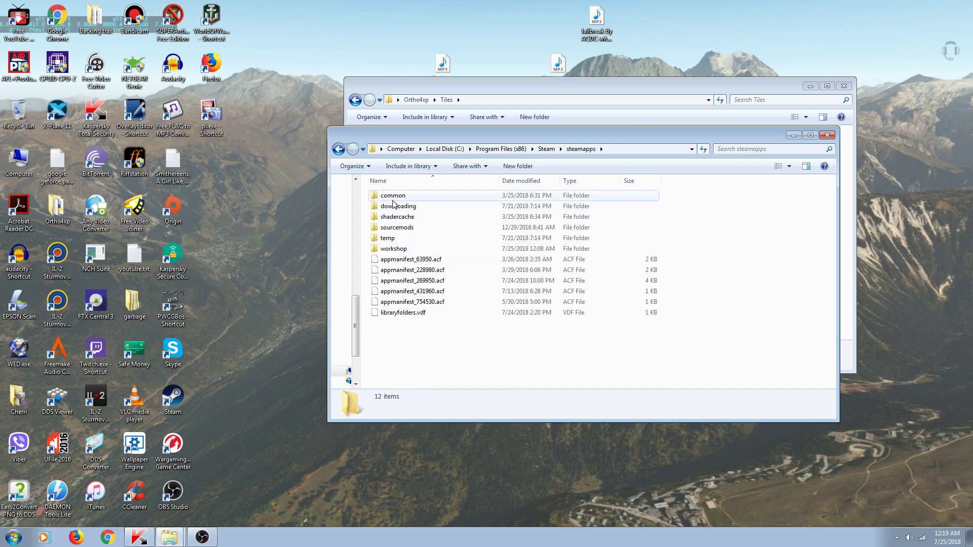
pyautogui.doubleClick(392, 197)
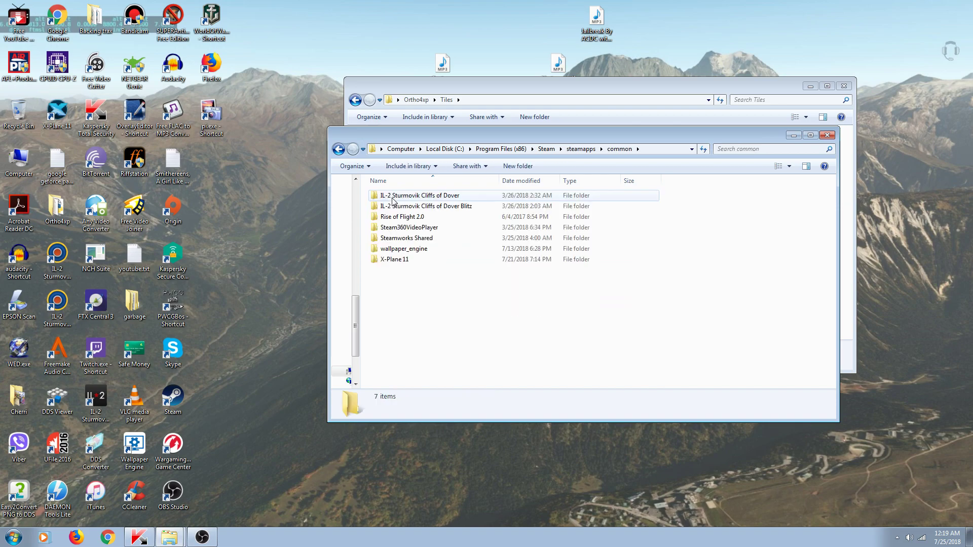
pyautogui.doubleClick(392, 260)
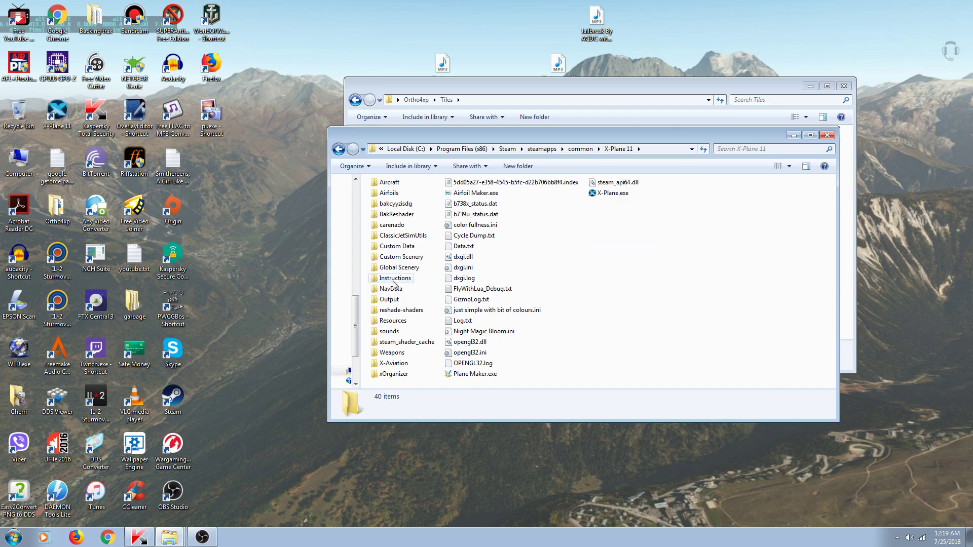
pyautogui.doubleClick(397, 259)
# - Place the Custom Scenery window beneath the Ortho4xp window, and revisit the Ortho4xp folder before reopening its Tiles folder
pyautogui.moveTo(476, 141); pyautogui.dragTo(354, 382)
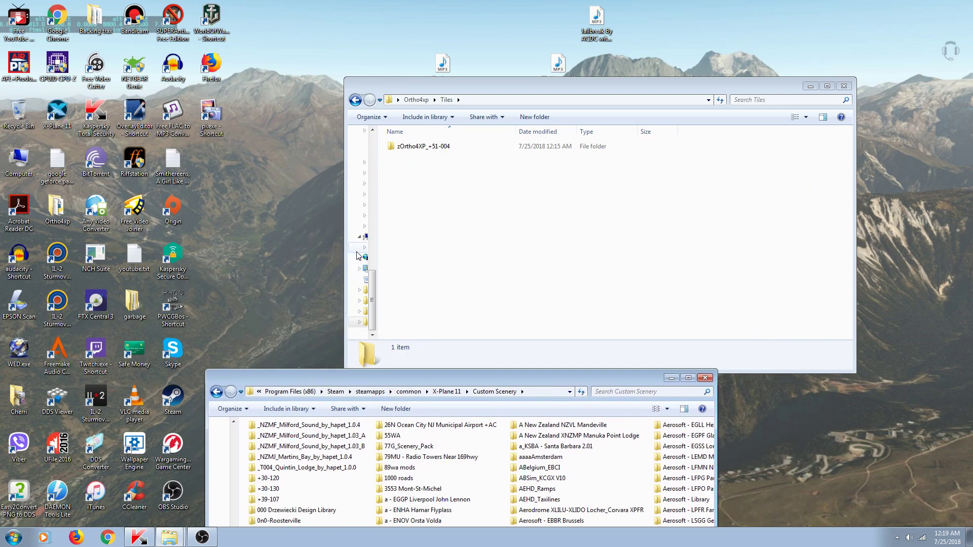
pyautogui.click(356, 100)
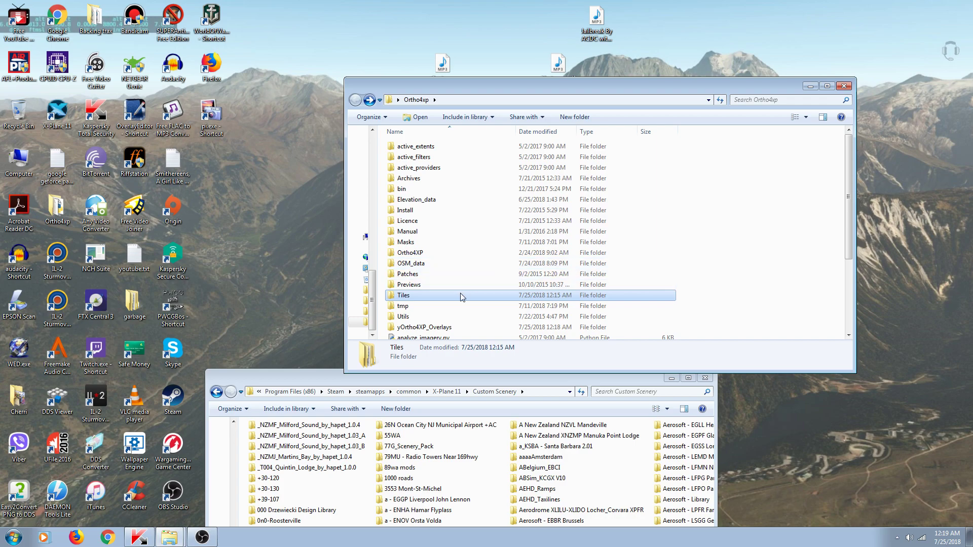
pyautogui.doubleClick(402, 299)
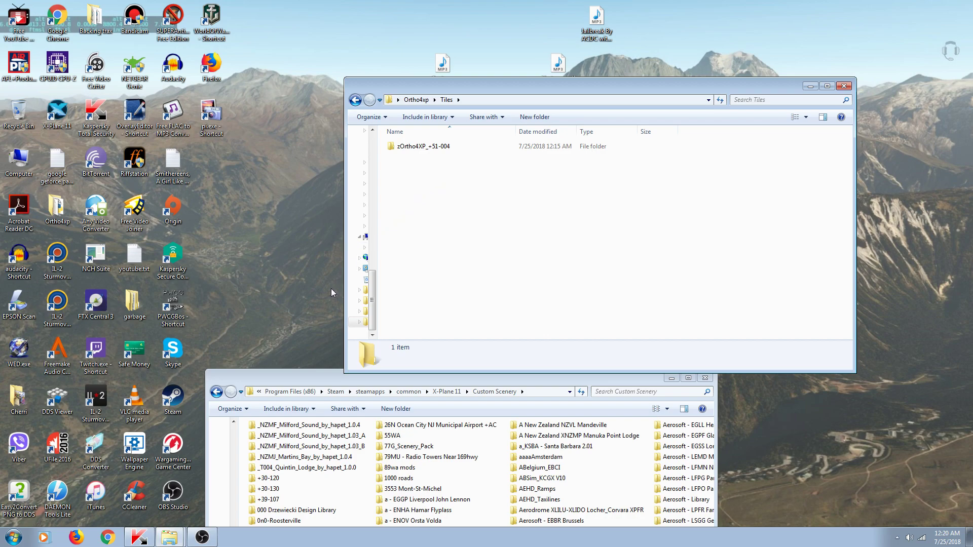
# - Raise the Custom Scenery window so it overlaps the Tiles window, and go to the end of its folder listing
pyautogui.click(300, 377)
pyautogui.moveTo(299, 378); pyautogui.dragTo(281, 291)
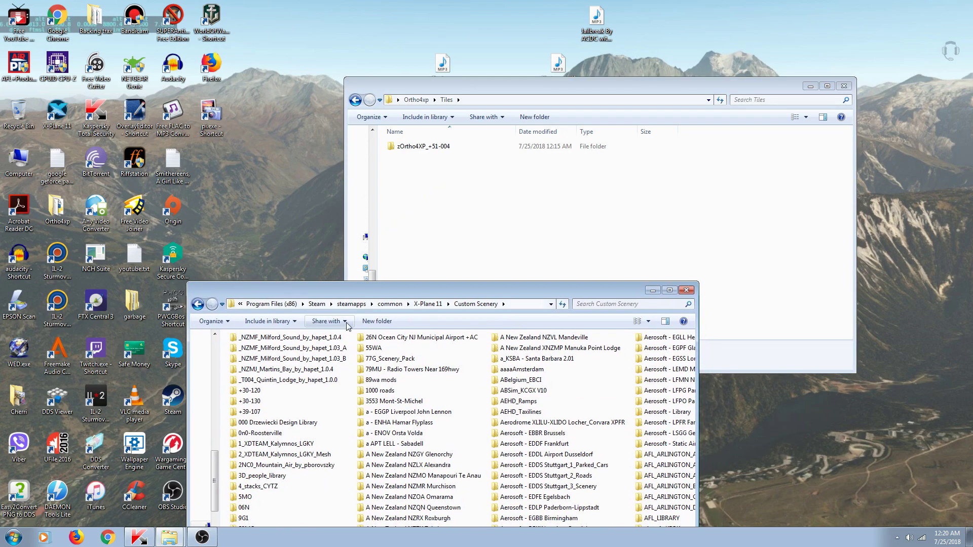
pyautogui.scroll(-6, 382, 354)
pyautogui.scroll(-15, 383, 354)
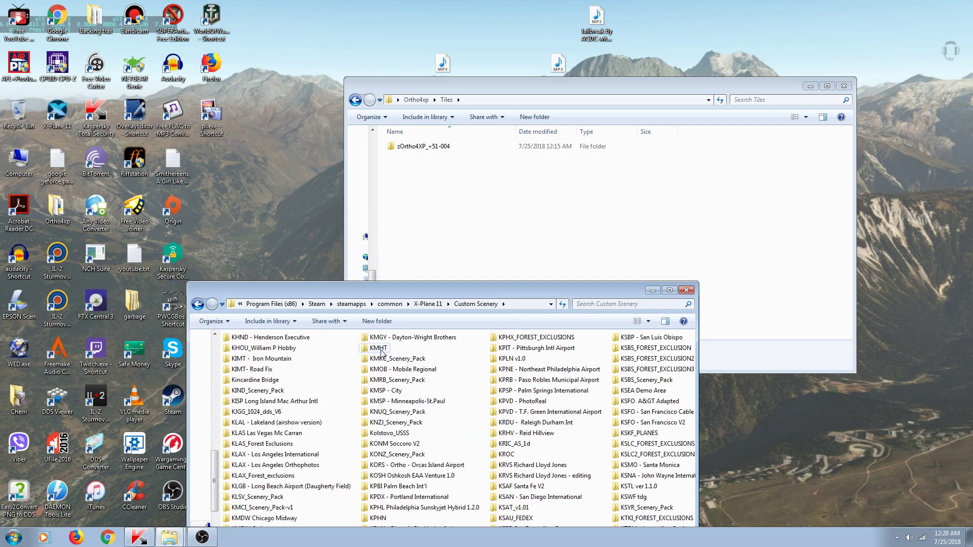
pyautogui.scroll(-12, 383, 353)
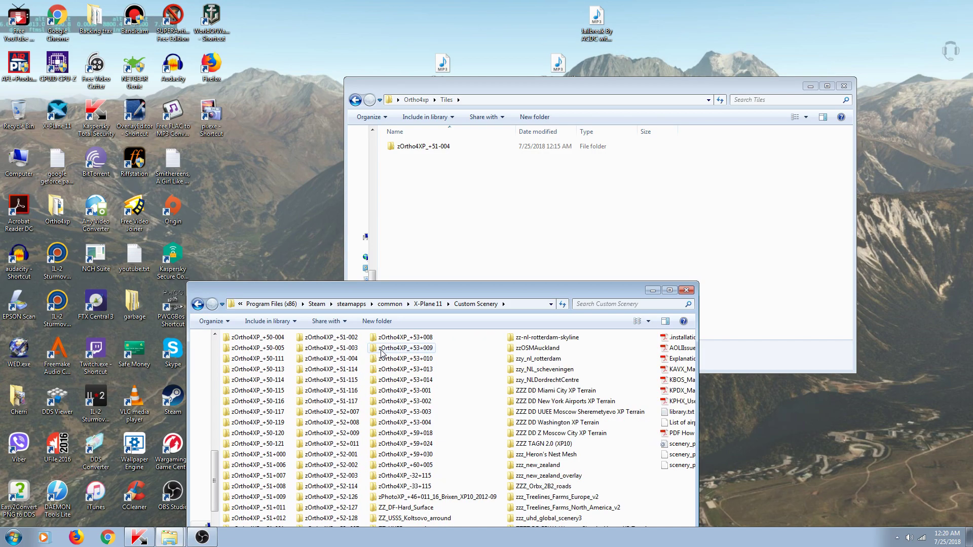
# - Copy the zOrtho4XP_+51-004 tile folder from the Tiles folder
pyautogui.click(409, 148)
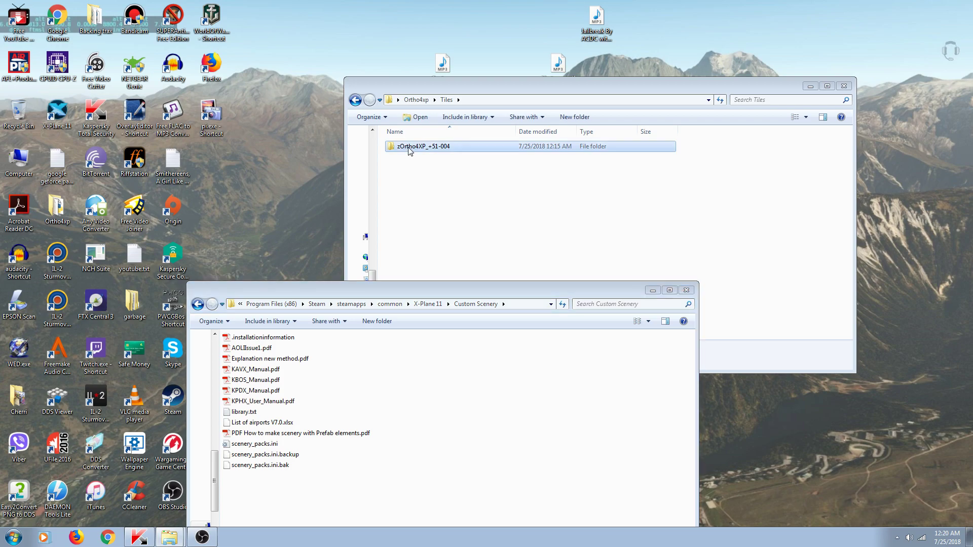
pyautogui.click(460, 329)
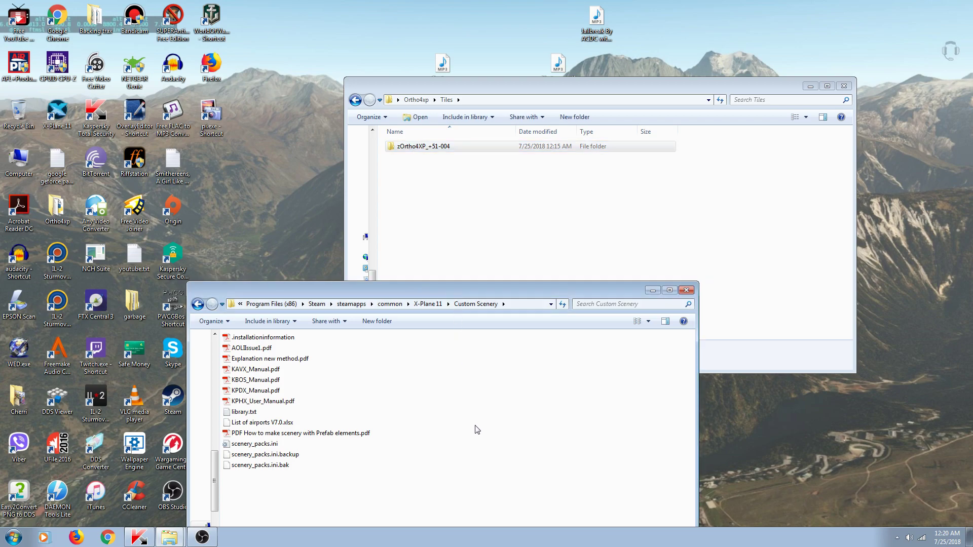
pyautogui.click(498, 207)
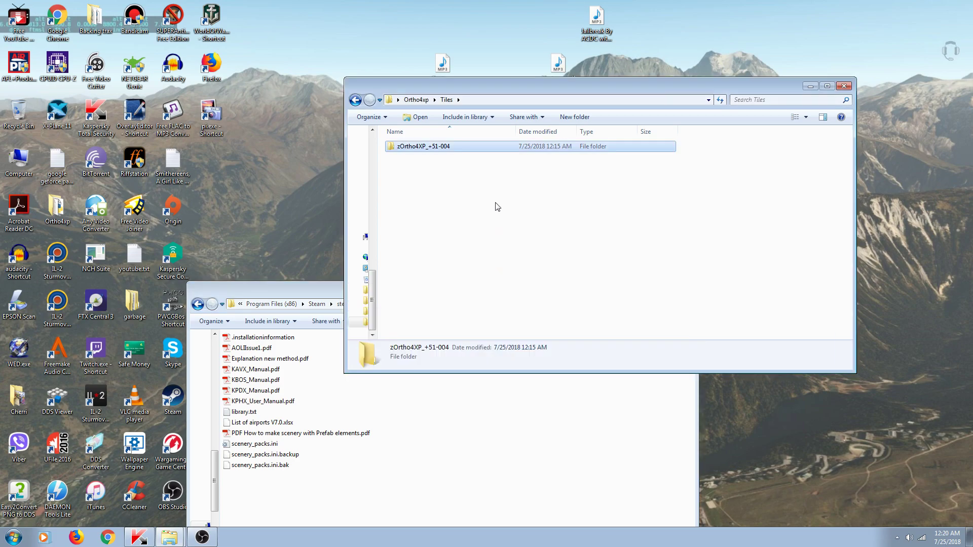
pyautogui.rightClick(442, 154)
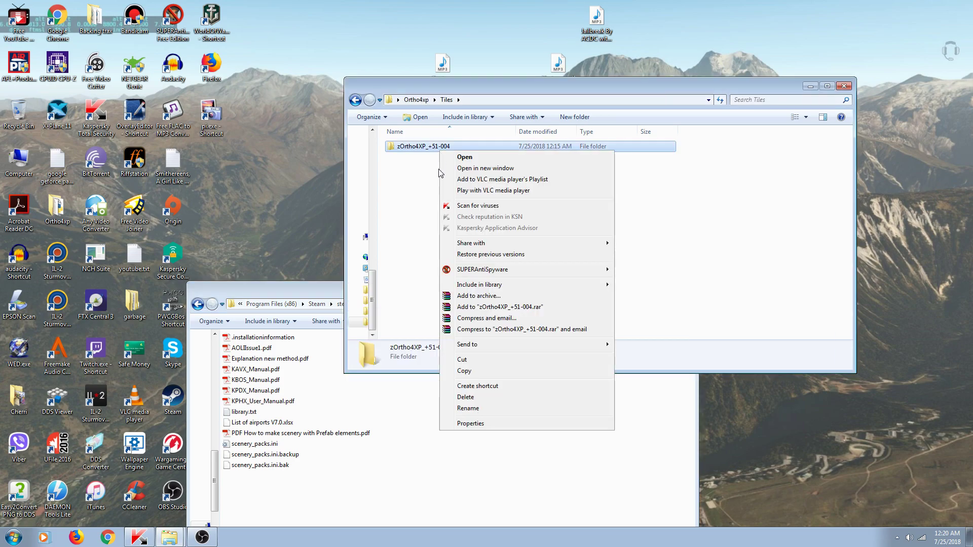
pyautogui.click(463, 371)
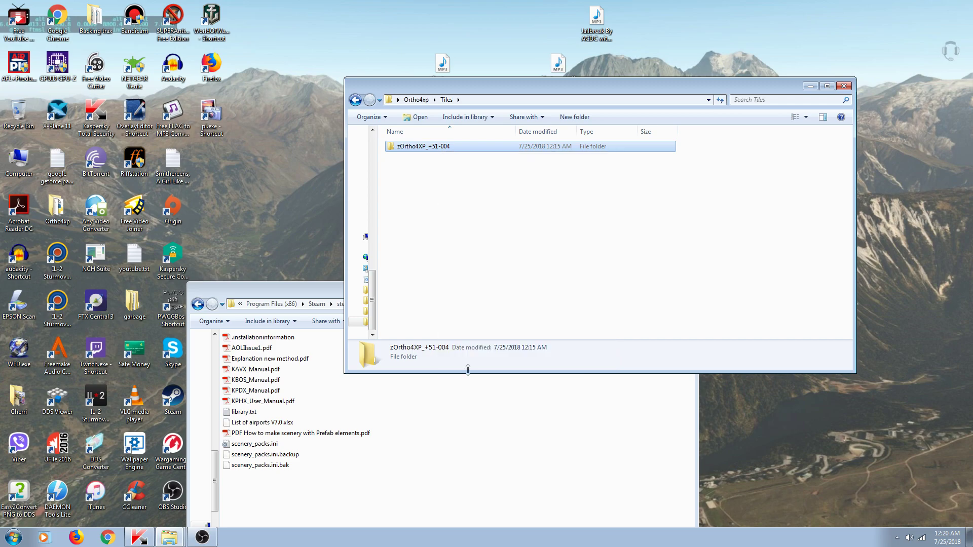
# - Delete the zOrtho4XP_+51-004 folder from Tiles, sending it to the Recycle Bin
pyautogui.rightClick(420, 153)
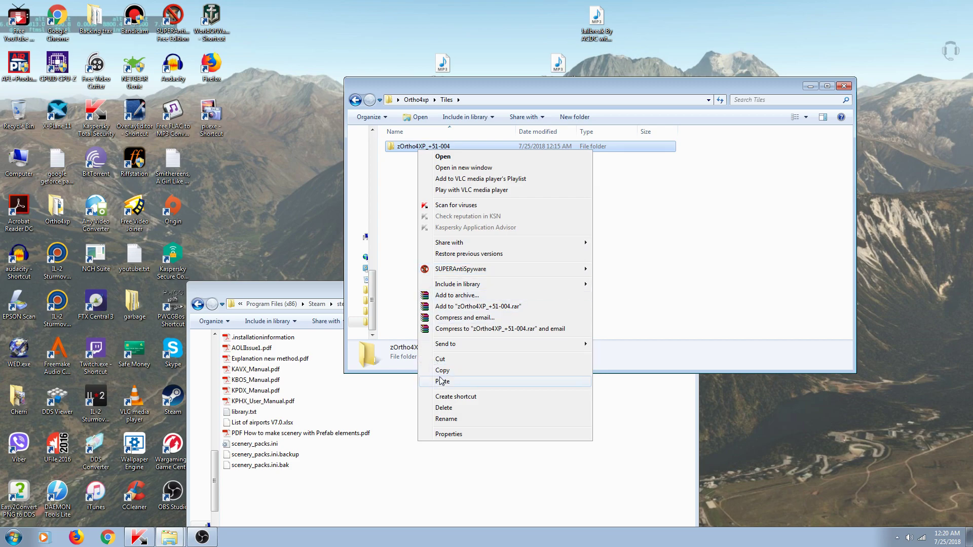
pyautogui.click(444, 408)
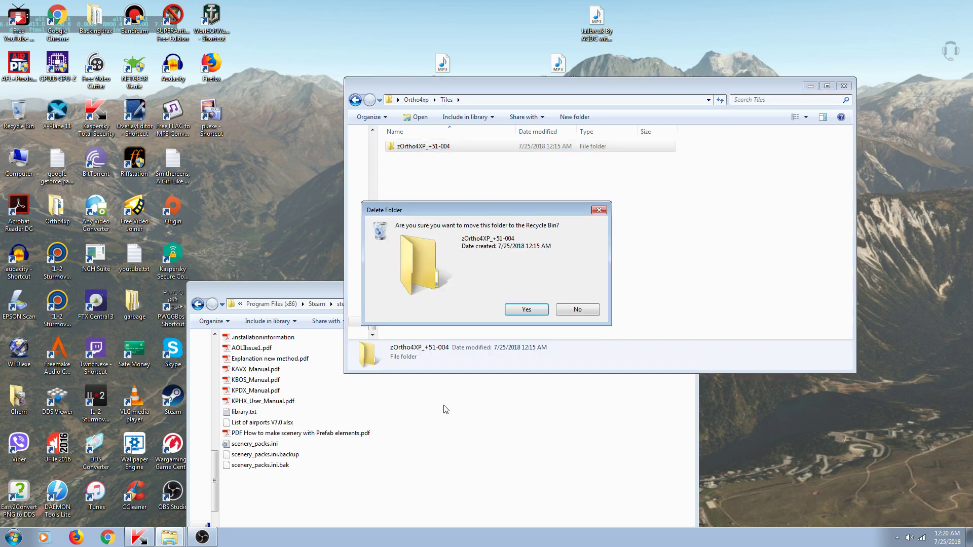
pyautogui.click(511, 310)
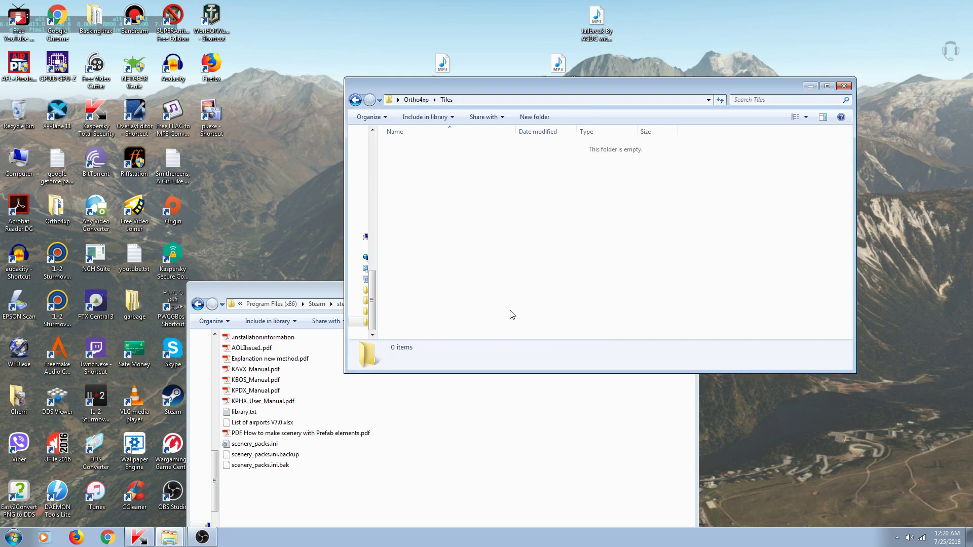
# - Go back to the Ortho4xp folder and shift the Custom Scenery window slightly lower to leave yOrtho4XP_Overlays uncovered
pyautogui.click(357, 103)
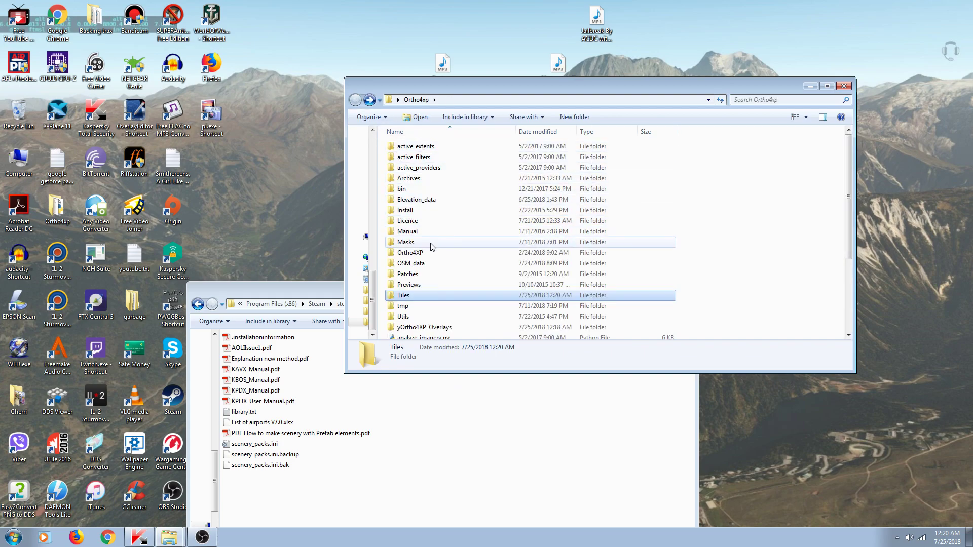
pyautogui.scroll(-2, 432, 249)
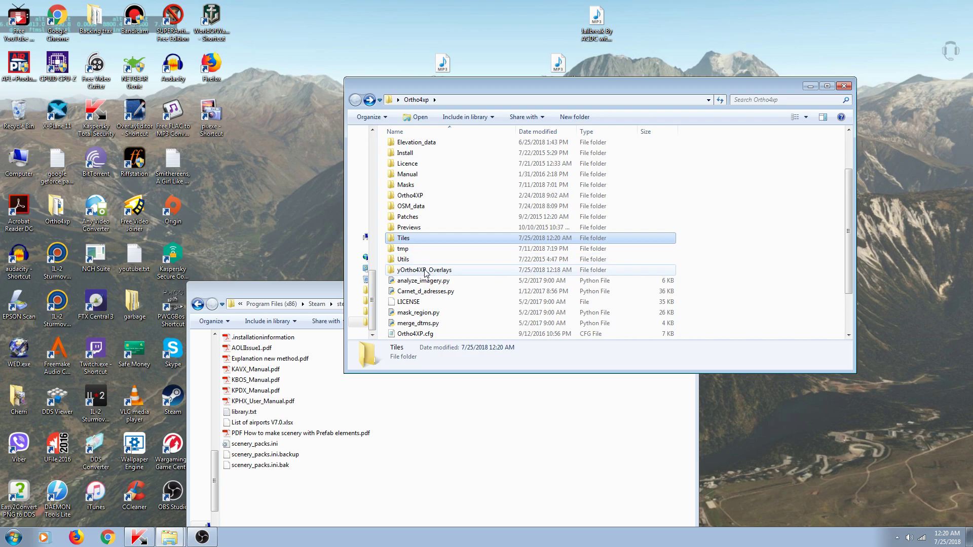
pyautogui.click(343, 483)
pyautogui.scroll(3, 344, 482)
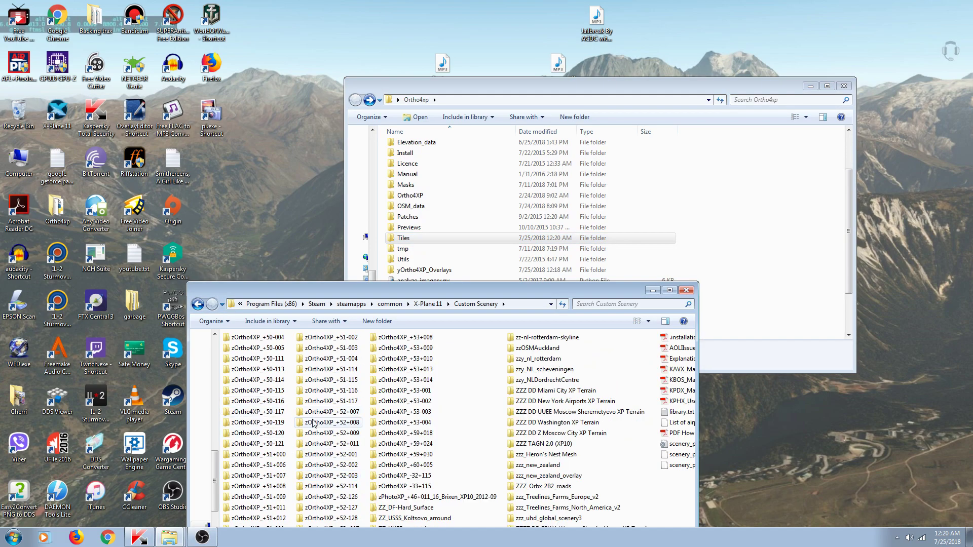
pyautogui.scroll(-5, 339, 452)
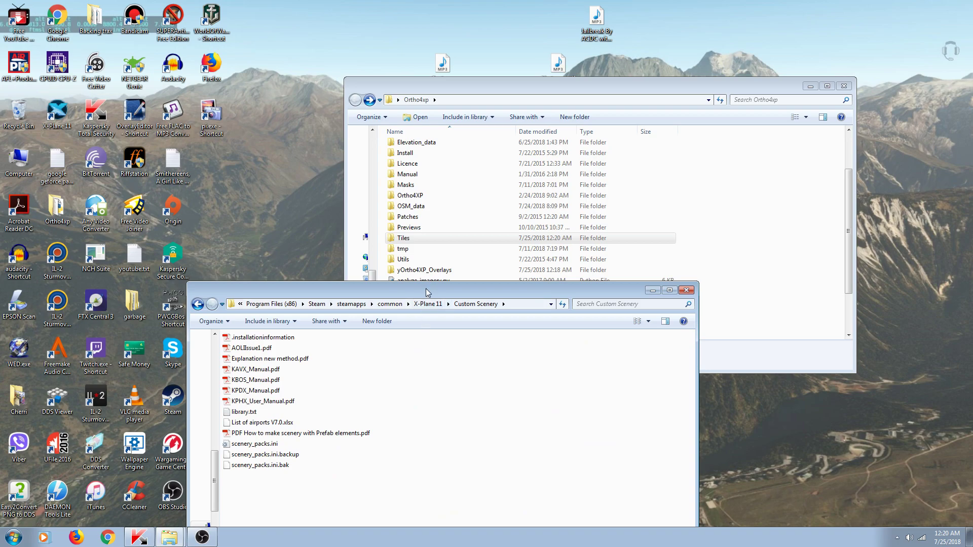
pyautogui.moveTo(425, 290); pyautogui.dragTo(422, 303)
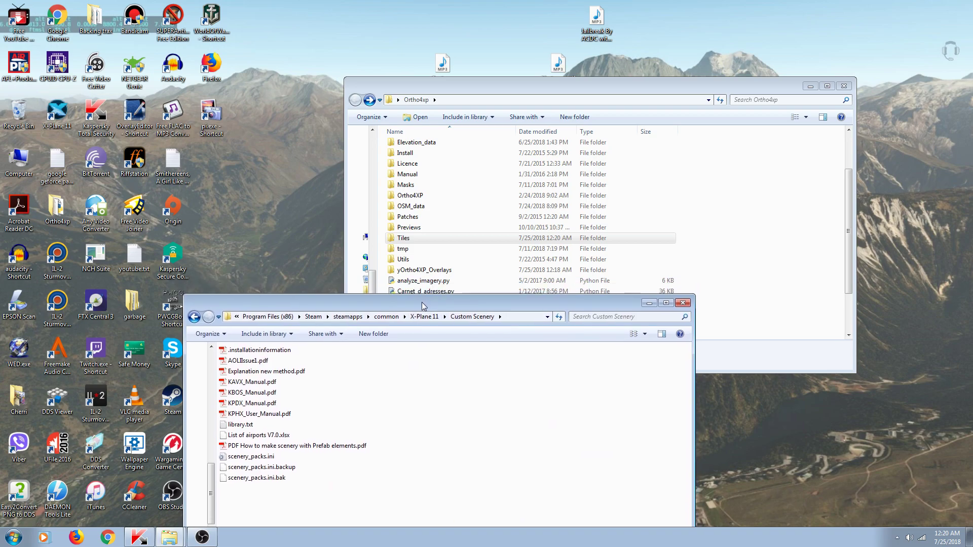
# - Move the yOrtho4XP_Overlays folder from Ortho4xp into Custom Scenery, merging it with the existing folder of that name
pyautogui.click(414, 273)
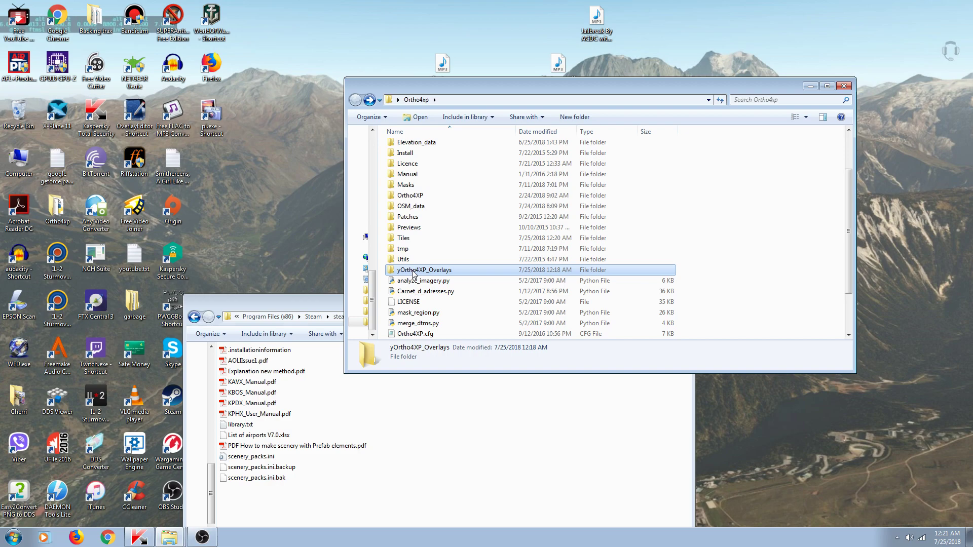
pyautogui.scroll(-1, 416, 276)
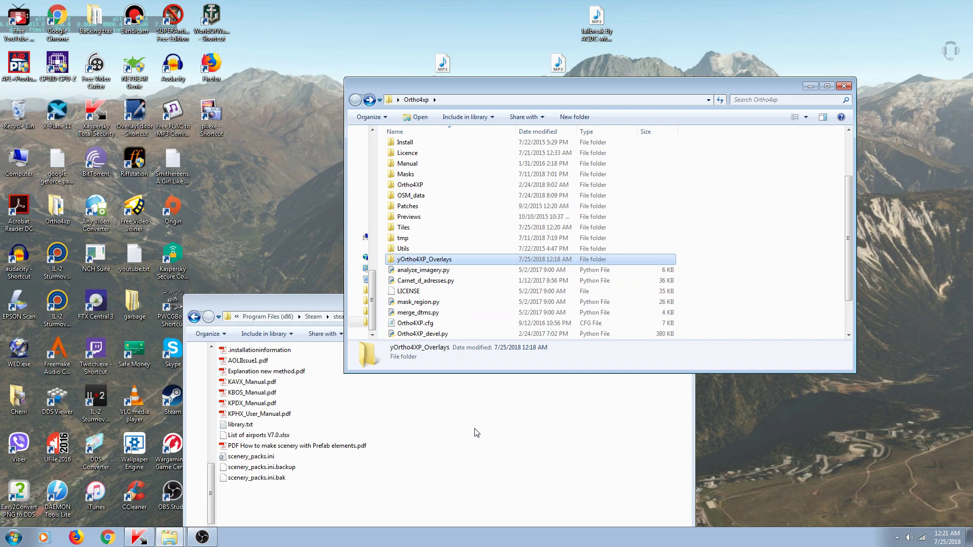
pyautogui.click(482, 442)
pyautogui.hotkey('ctrl', 'v')
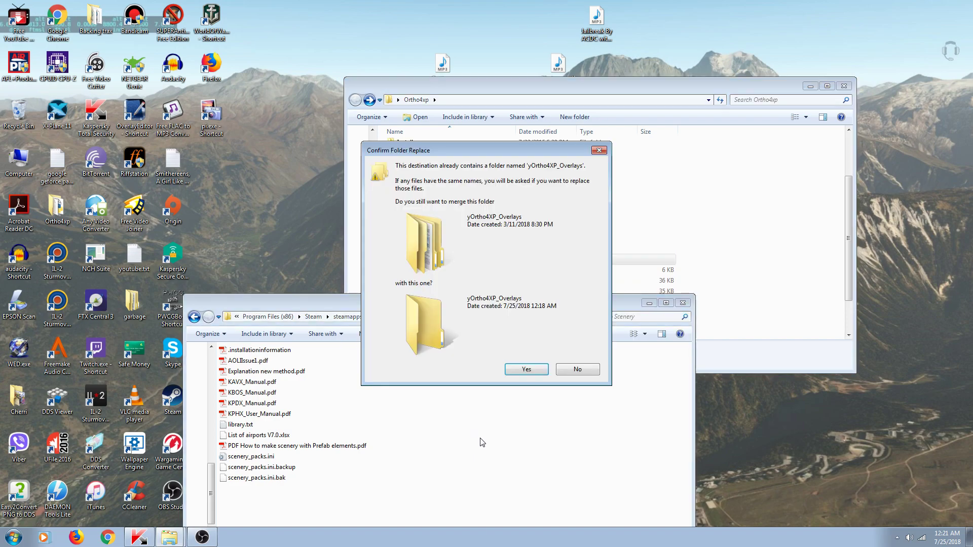
pyautogui.click(525, 370)
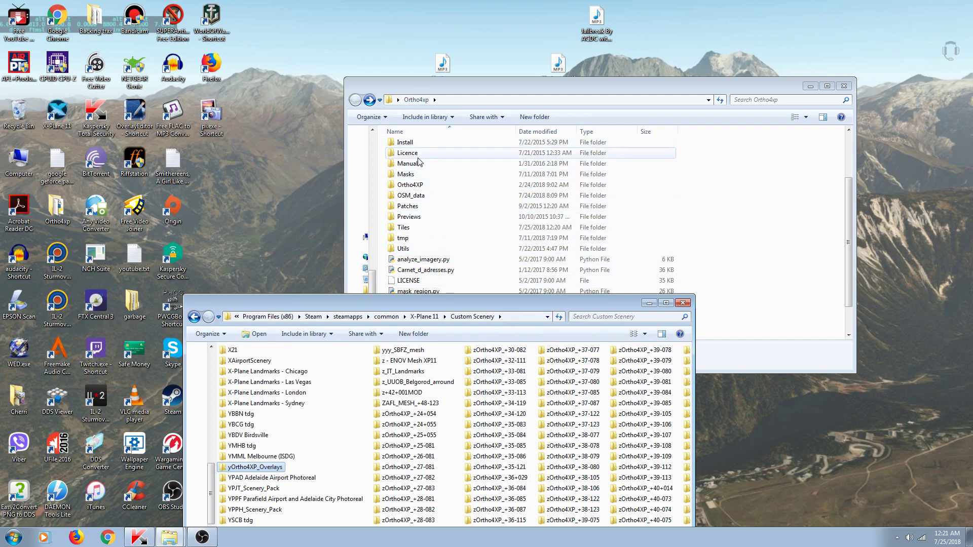
# - Close the Ortho4xp window and move the Custom Scenery window to the upper part of the desktop
pyautogui.click(794, 221)
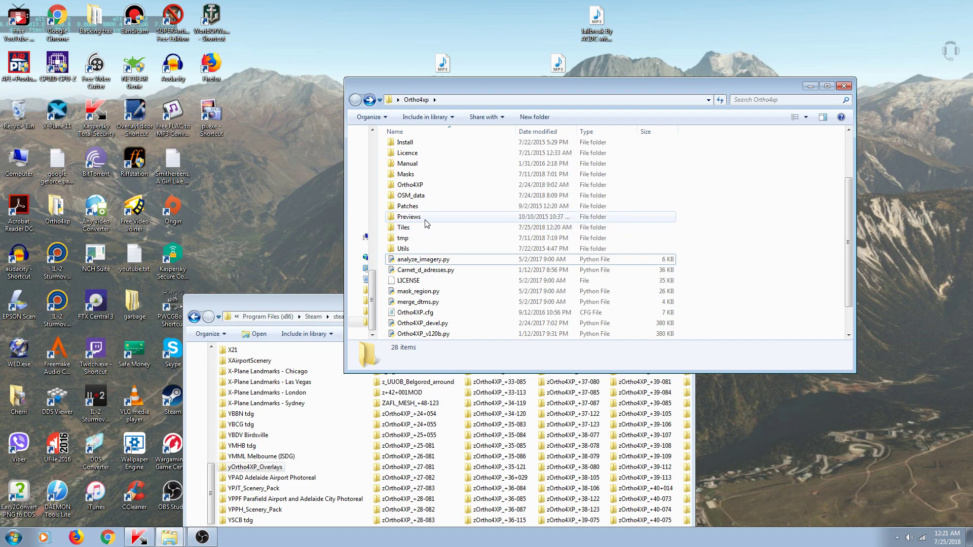
pyautogui.click(842, 90)
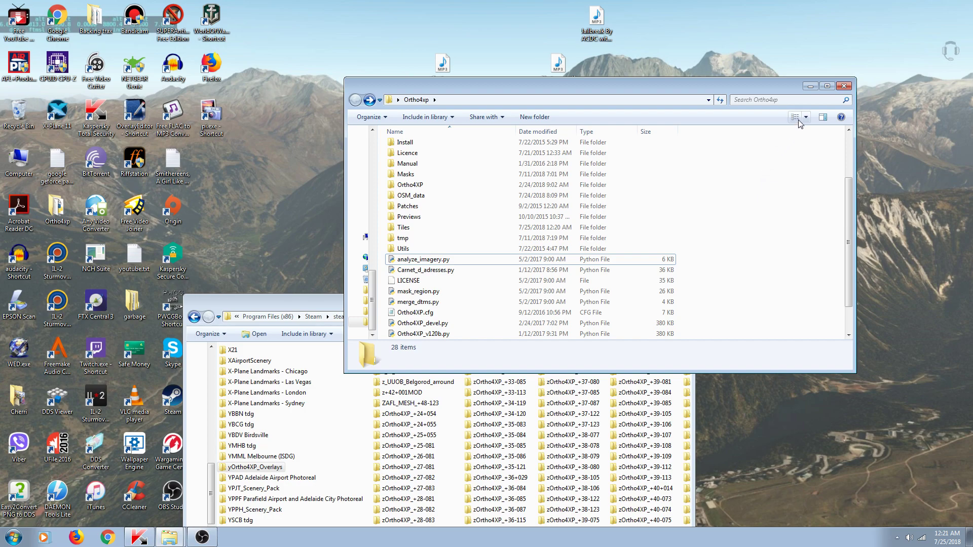
pyautogui.click(842, 88)
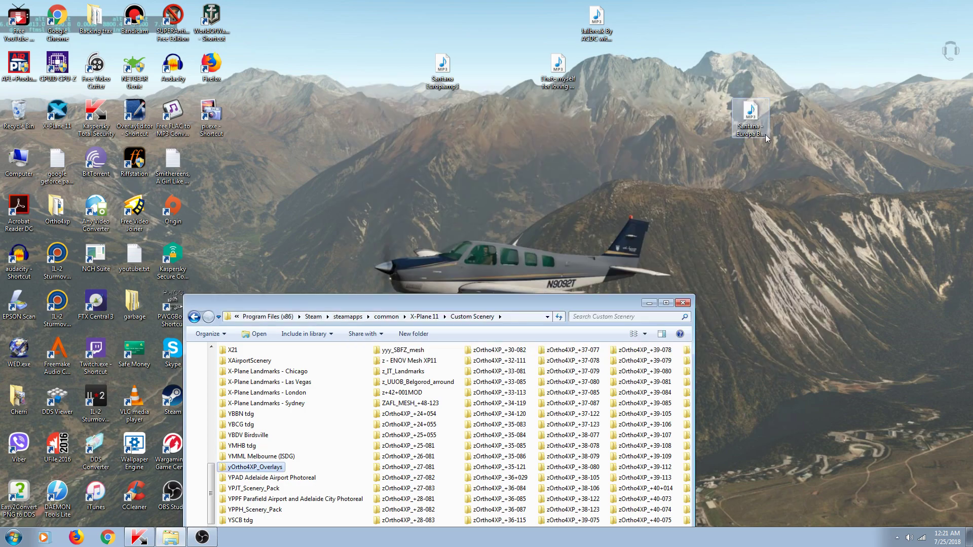
pyautogui.moveTo(453, 305); pyautogui.dragTo(417, 49)
# - Open scenery_packs.ini from Custom Scenery and find the yOrtho4XP_Overlays entry and the zOrtho4XP tile entries below it
pyautogui.scroll(-10, 461, 137)
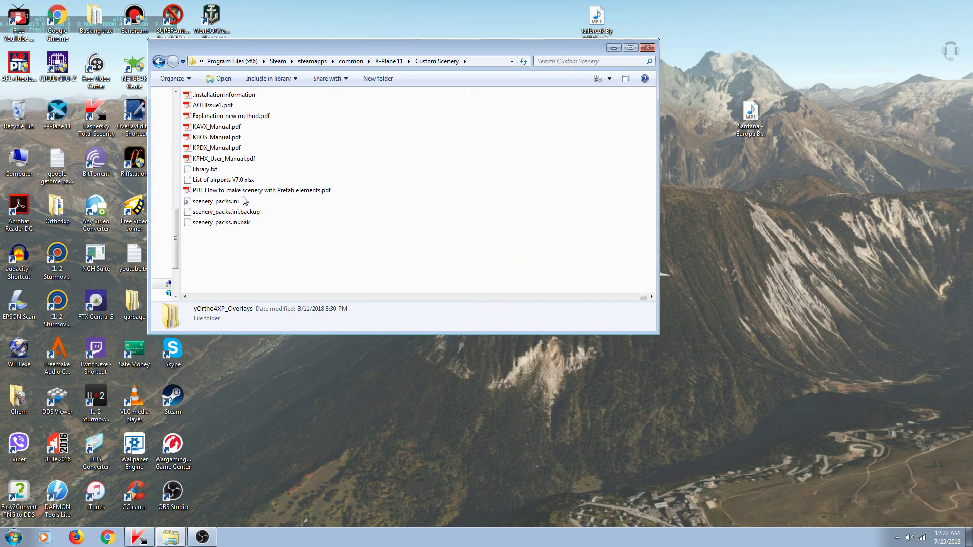
pyautogui.doubleClick(221, 202)
pyautogui.scroll(-20, 222, 208)
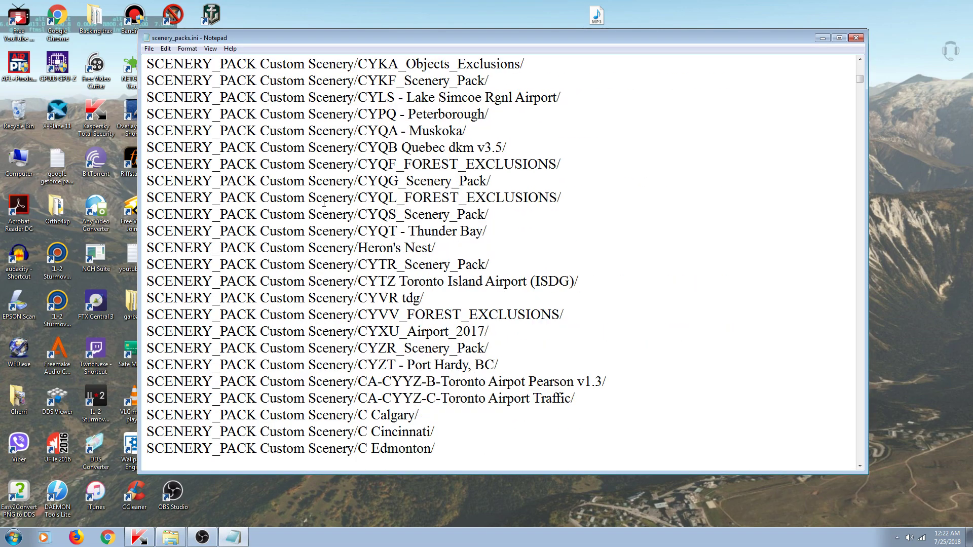
pyautogui.scroll(-20, 339, 199)
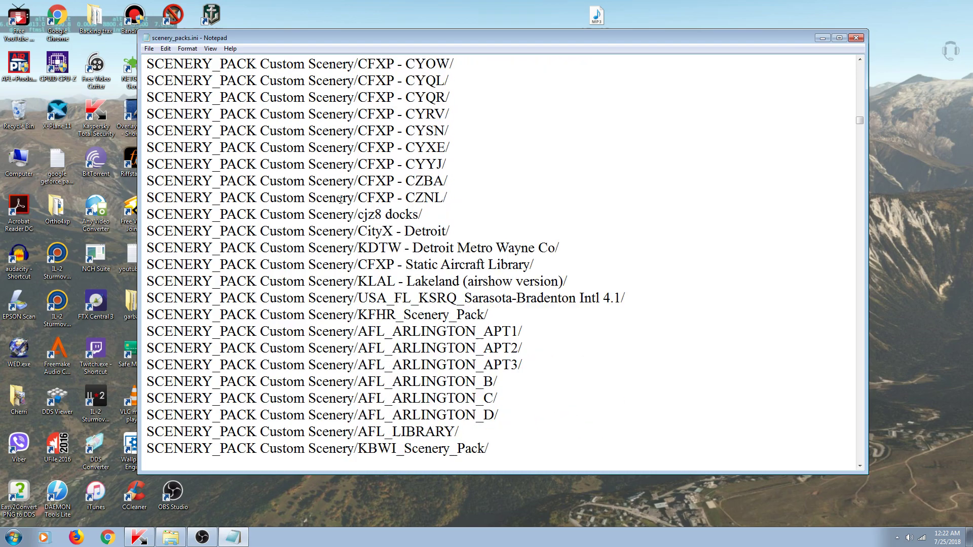
pyautogui.scroll(-20, 340, 198)
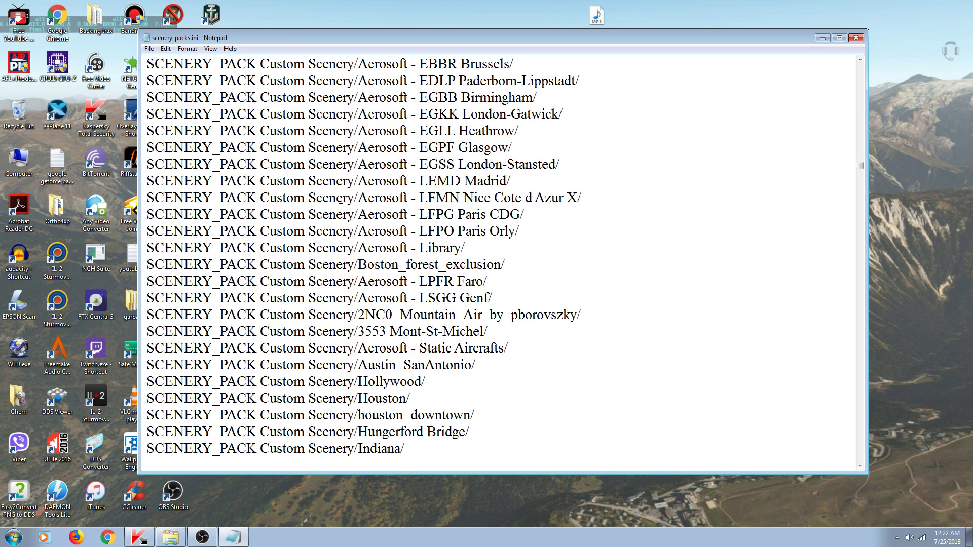
pyautogui.scroll(-20, 340, 199)
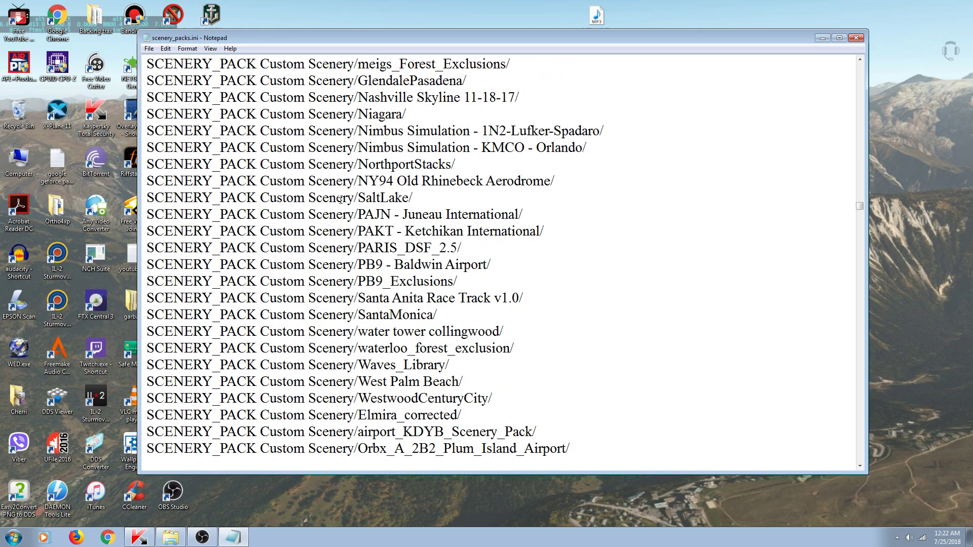
pyautogui.moveTo(860, 210); pyautogui.dragTo(836, 235)
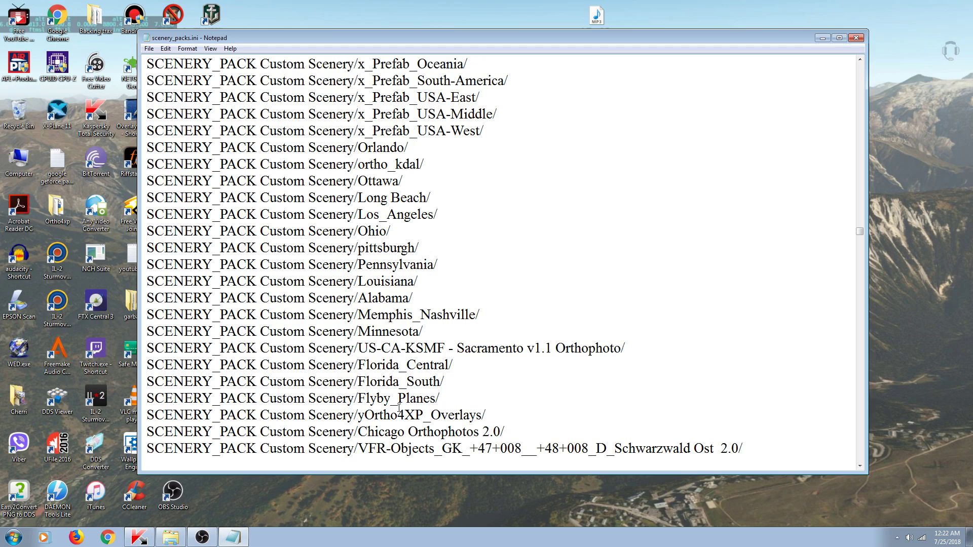
pyautogui.scroll(-16, 394, 412)
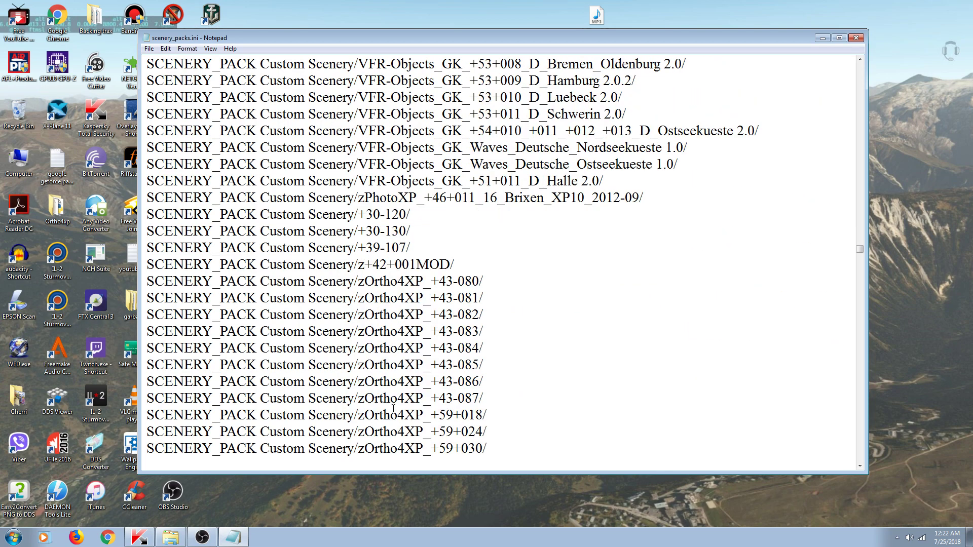
pyautogui.scroll(12, 400, 398)
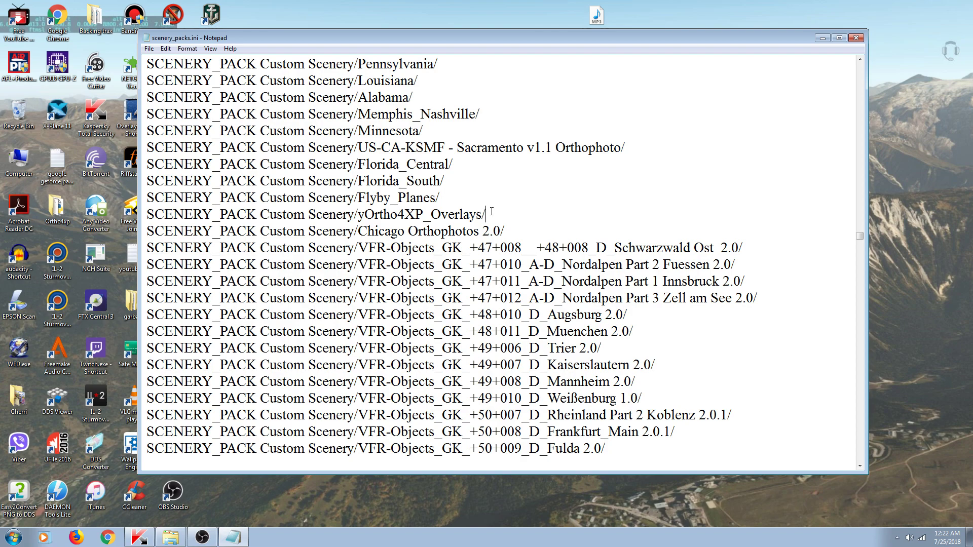
# - Cut the SCENERY_PACK Custom Scenery/yOrtho4XP_Overlays/ entry from its line below Flyby_Planes in scenery_packs.ini
pyautogui.moveTo(488, 215); pyautogui.dragTo(147, 216)
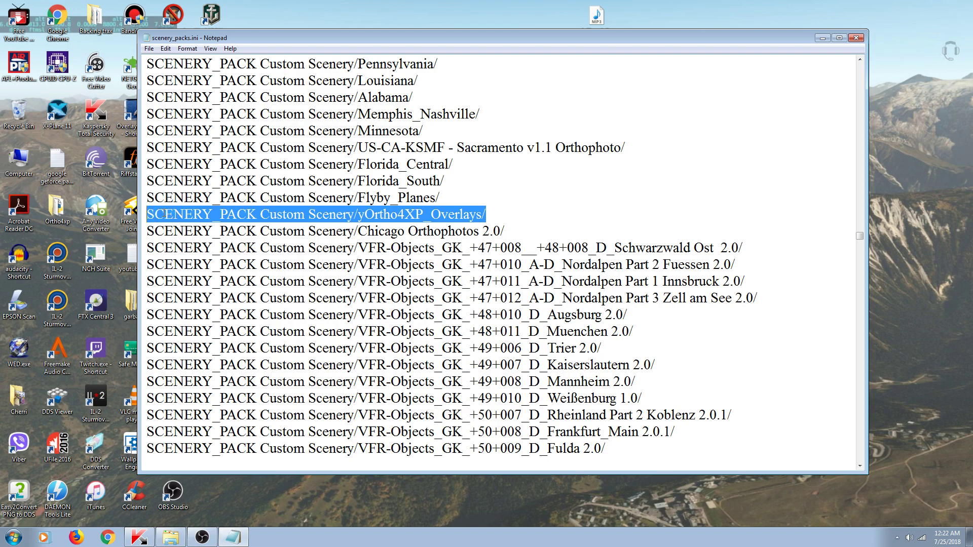
pyautogui.rightClick(165, 217)
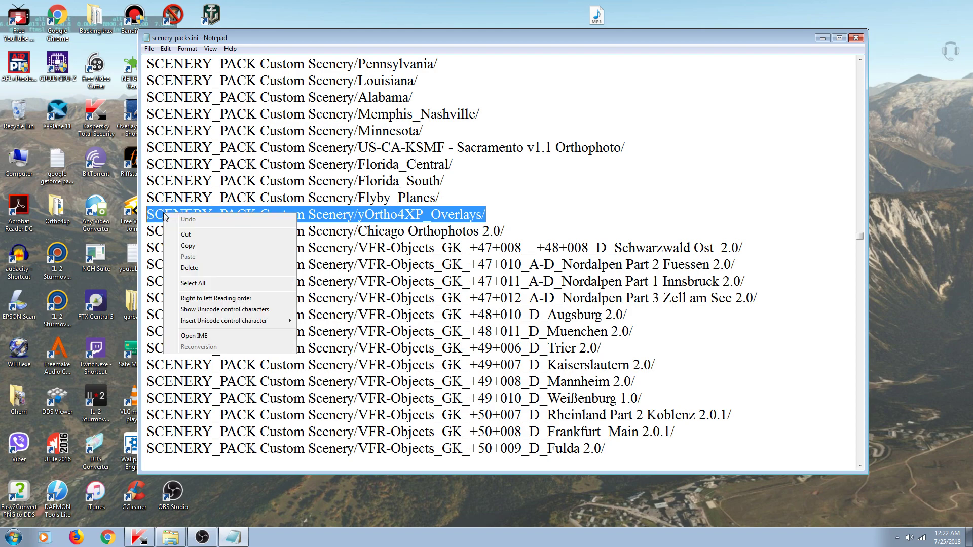
pyautogui.click(186, 234)
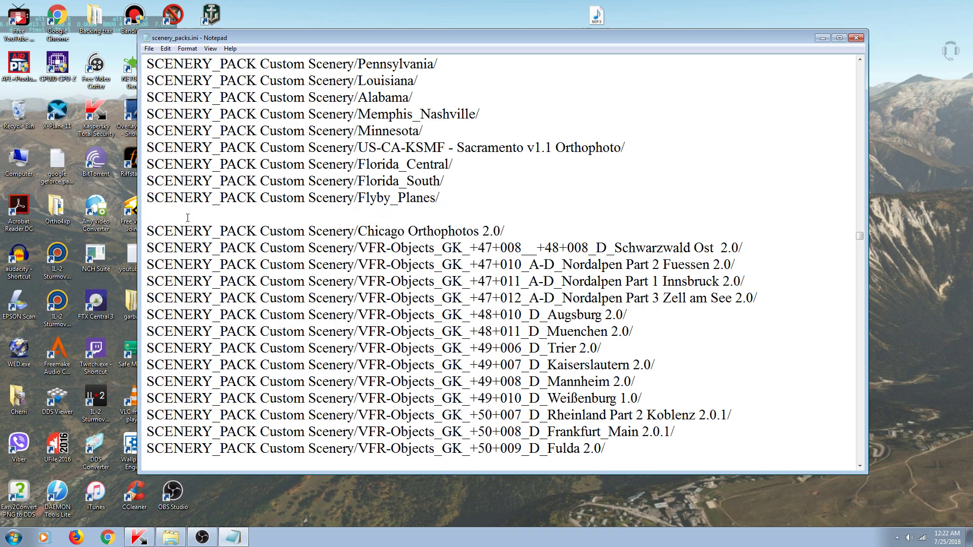
# - Insert one blank line below the Florida_South entry and two blank lines below the Florida_Central entry
pyautogui.rightClick(188, 217)
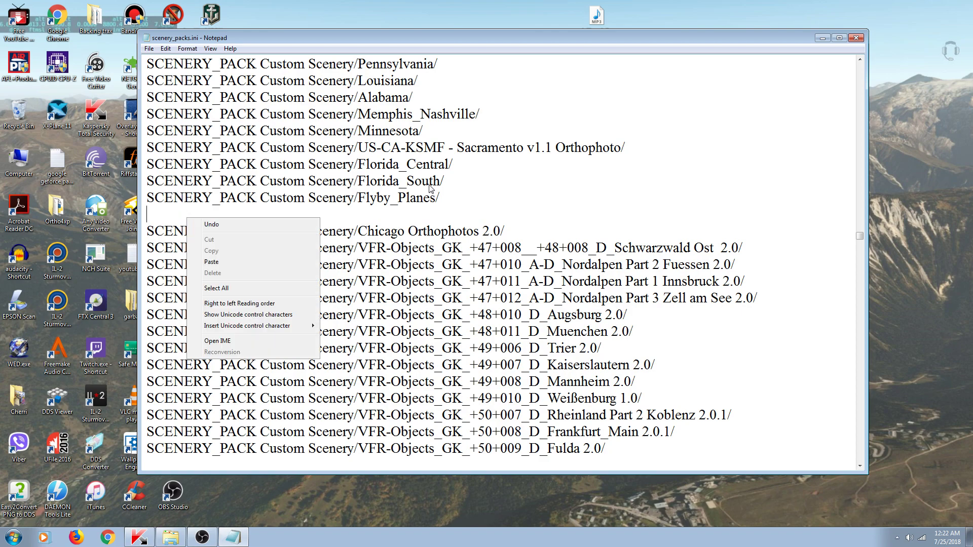
pyautogui.click(450, 180)
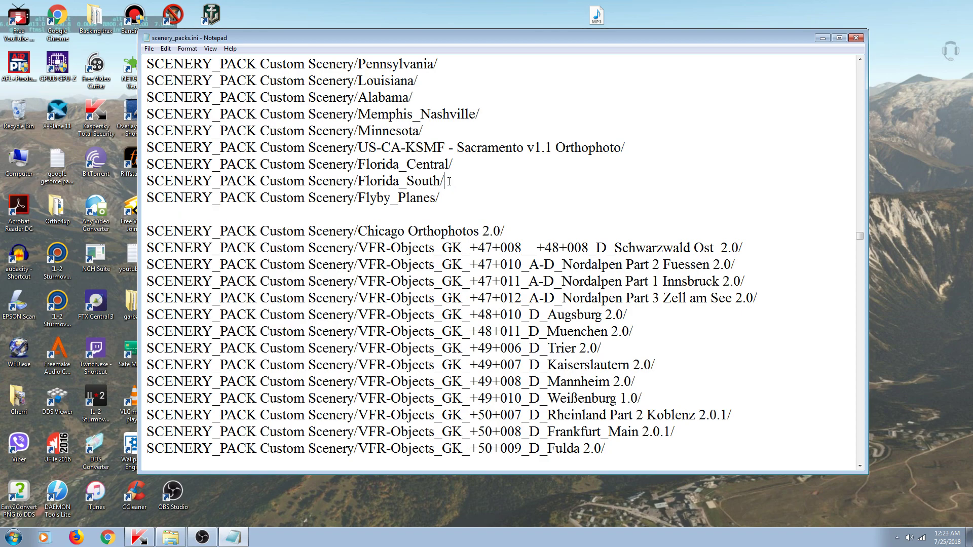
pyautogui.press('Return')
pyautogui.click(454, 165)
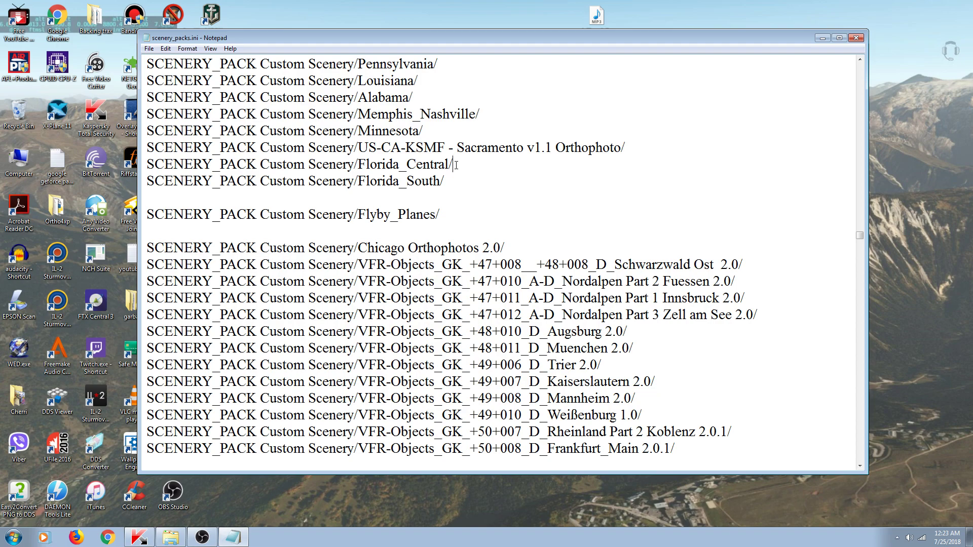
pyautogui.press('Return')
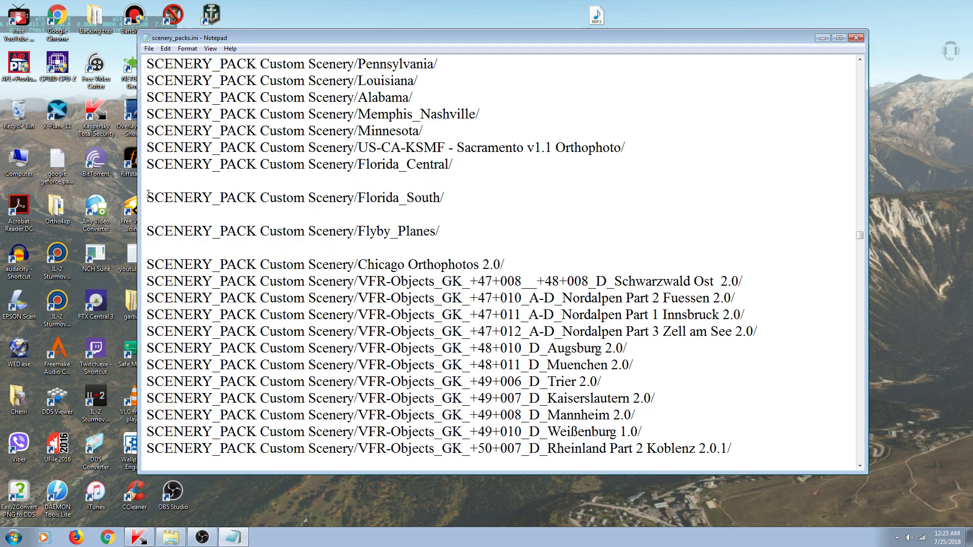
pyautogui.press('Return')
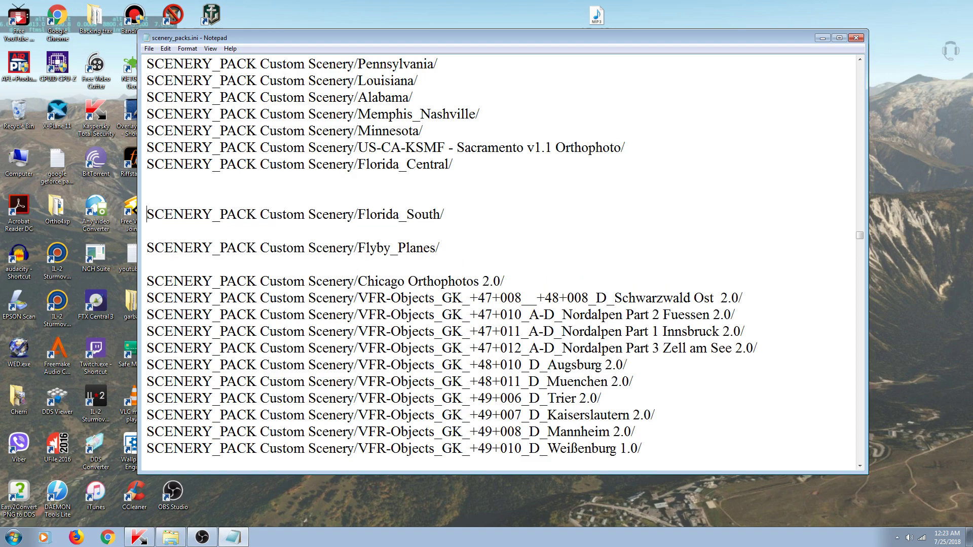
# - Remove the extra blank lines around the Florida_South entry
pyautogui.press('BackSpace')
pyautogui.press('BackSpace')
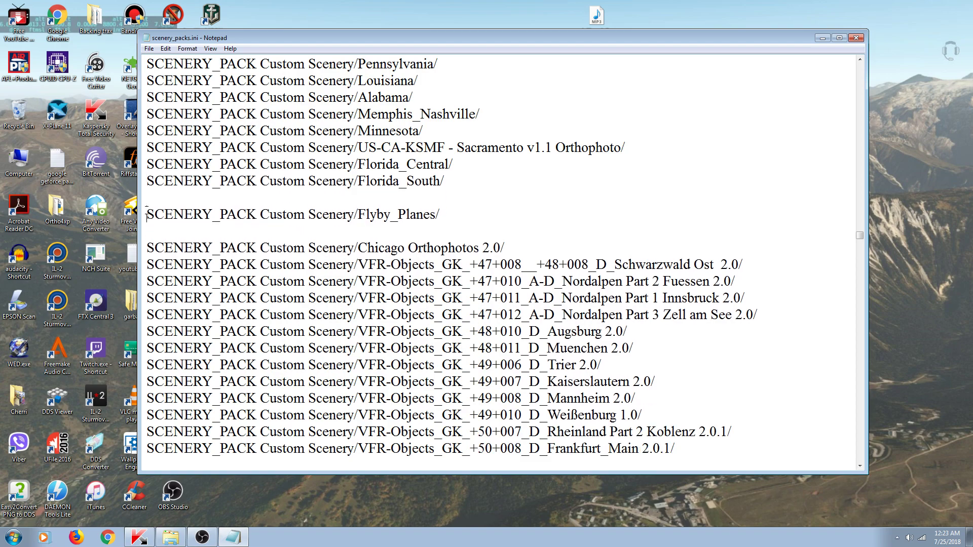
pyautogui.press('BackSpace')
# - Paste the cut yOrtho4XP_Overlays entry back into the empty line between Flyby_Planes and Chicago Orthophotos 2.0
pyautogui.click(149, 215)
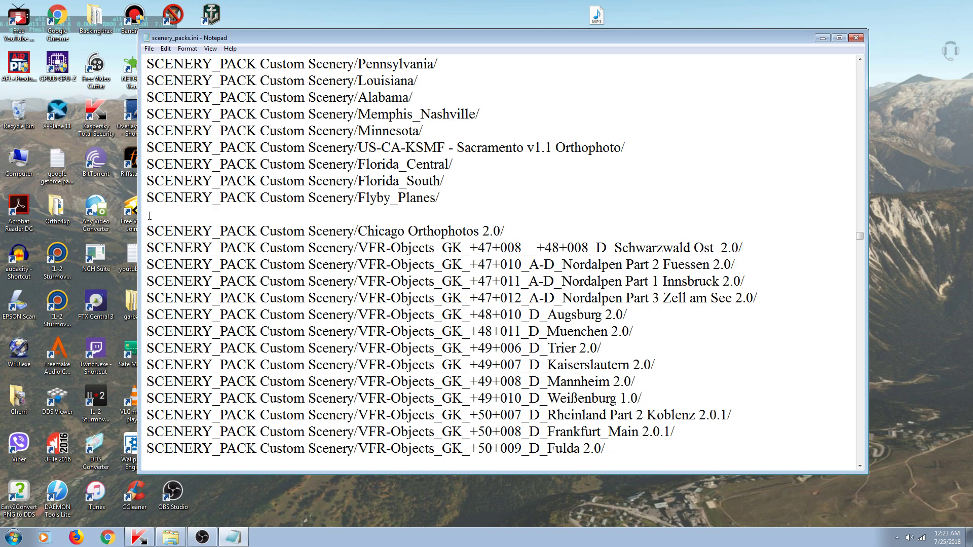
pyautogui.rightClick(150, 216)
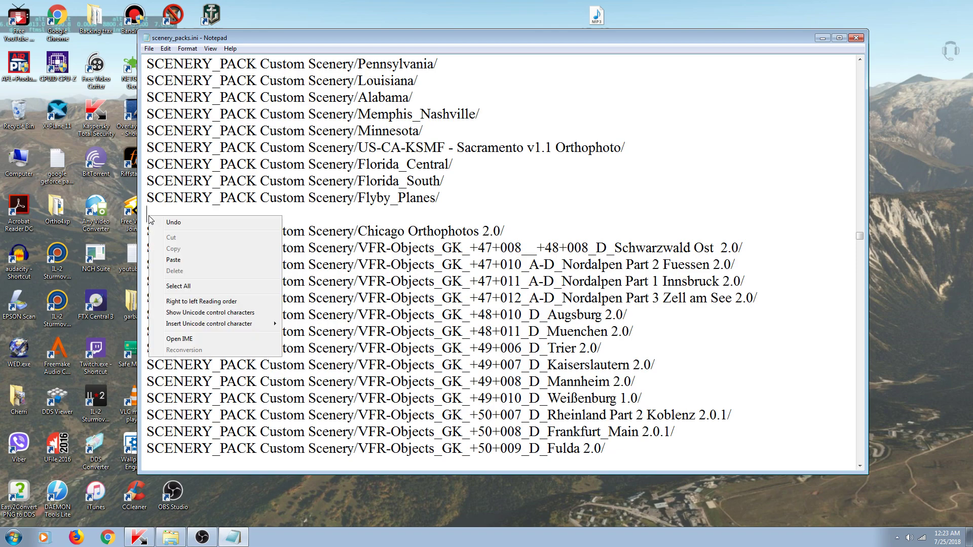
pyautogui.click(169, 261)
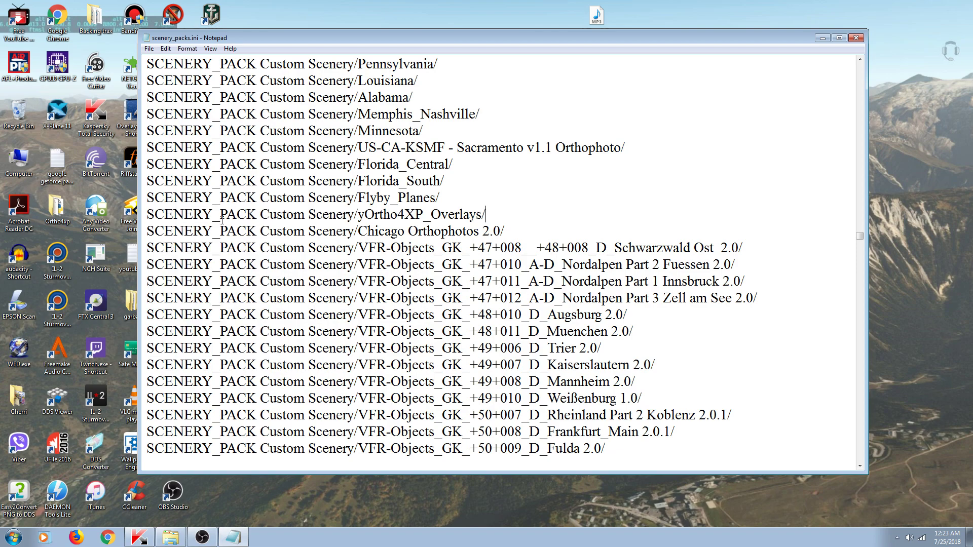
# - Close scenery_packs.ini with its changes saved and minimize the Custom Scenery window
pyautogui.scroll(-14, 292, 236)
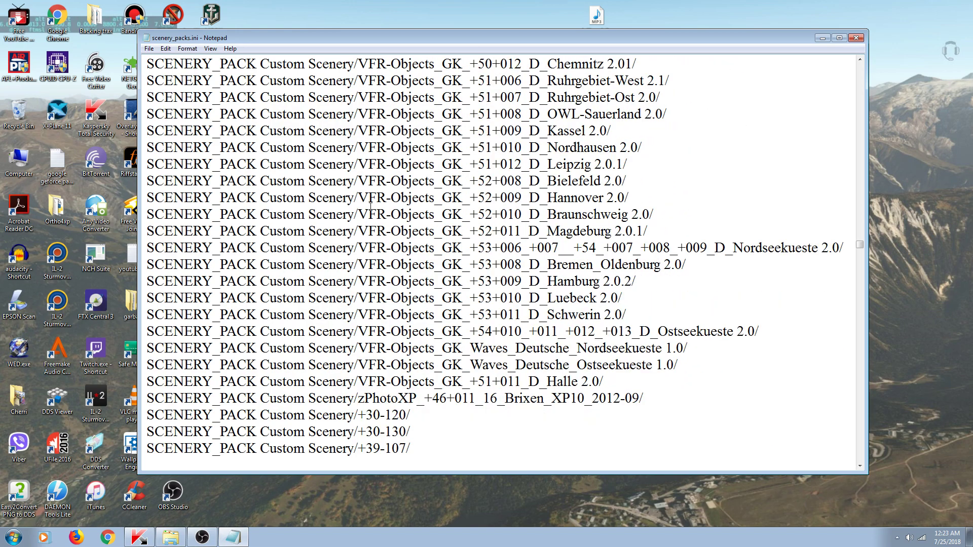
pyautogui.scroll(7, 370, 205)
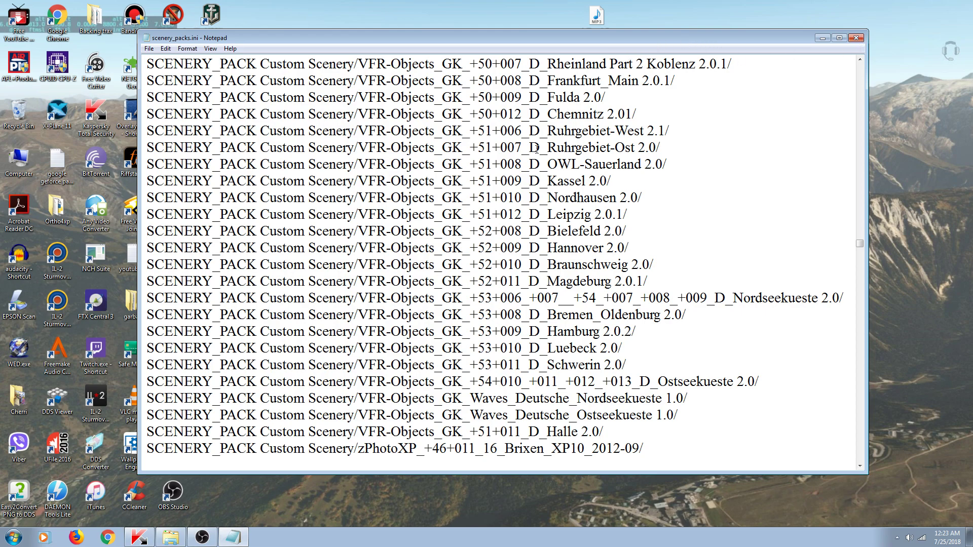
pyautogui.click(856, 38)
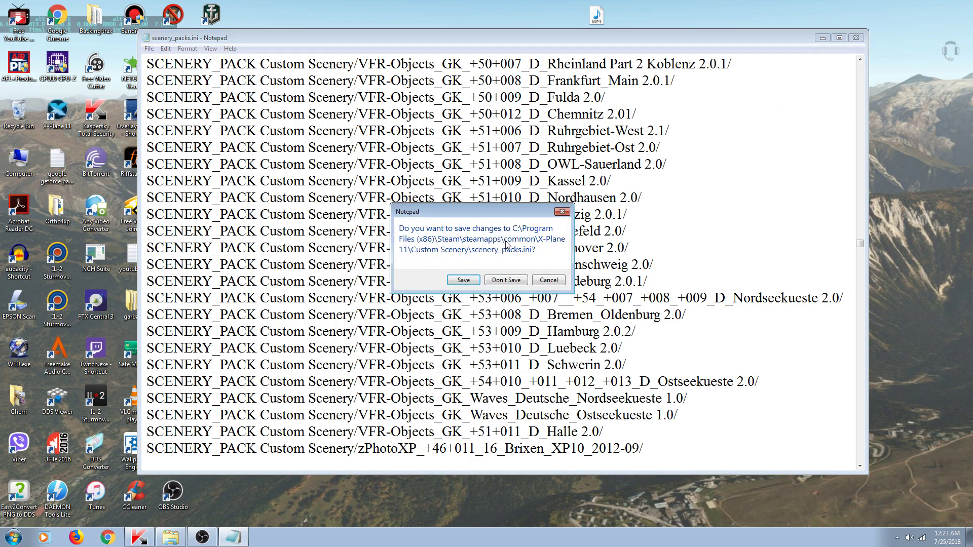
pyautogui.click(462, 282)
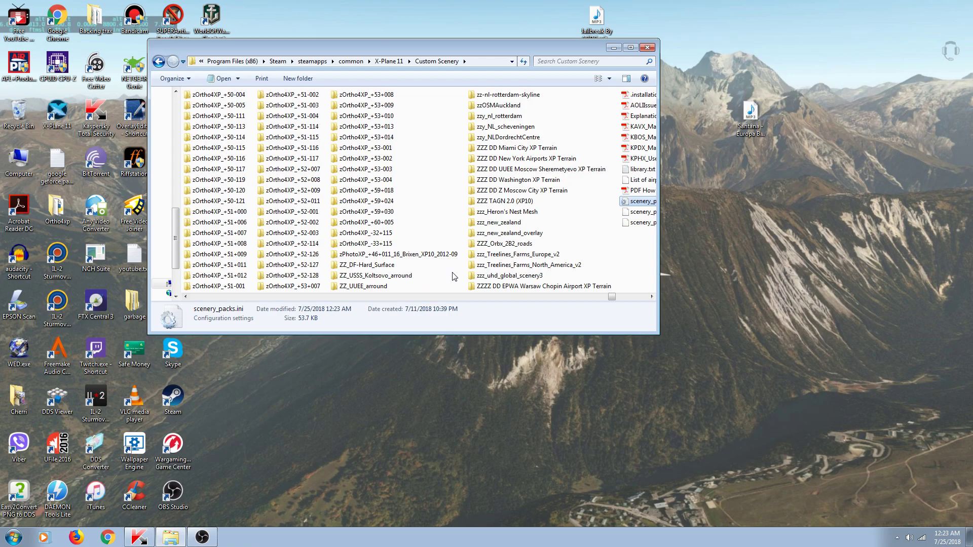
pyautogui.click(610, 50)
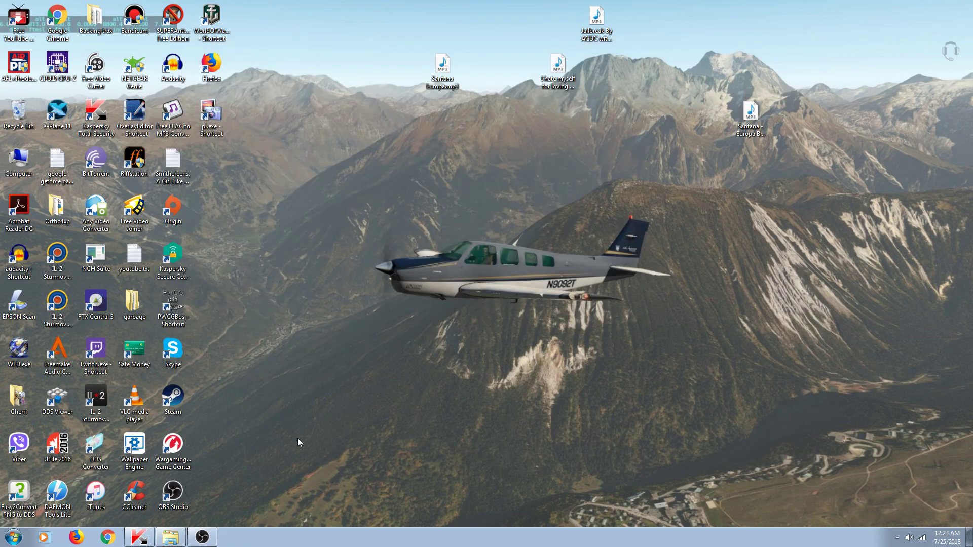
pyautogui.click(203, 538)
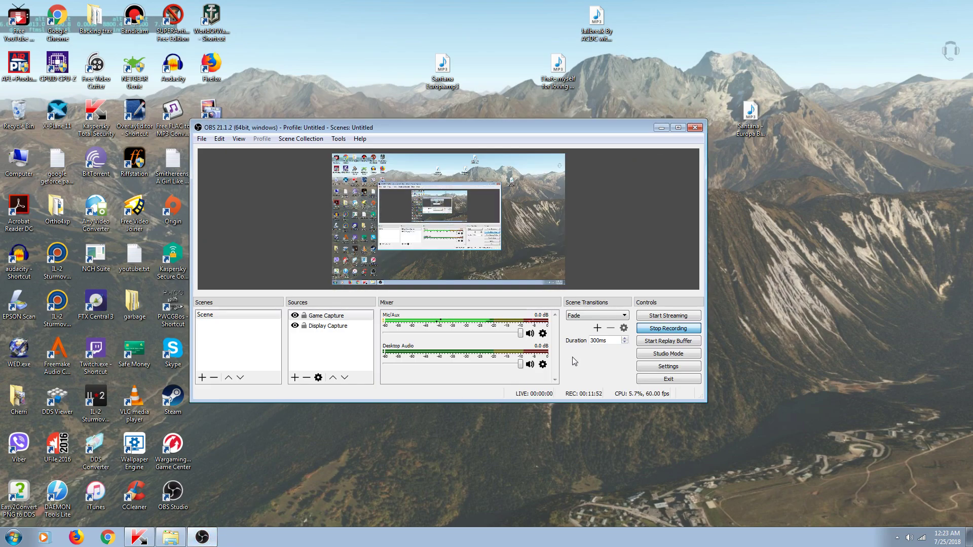